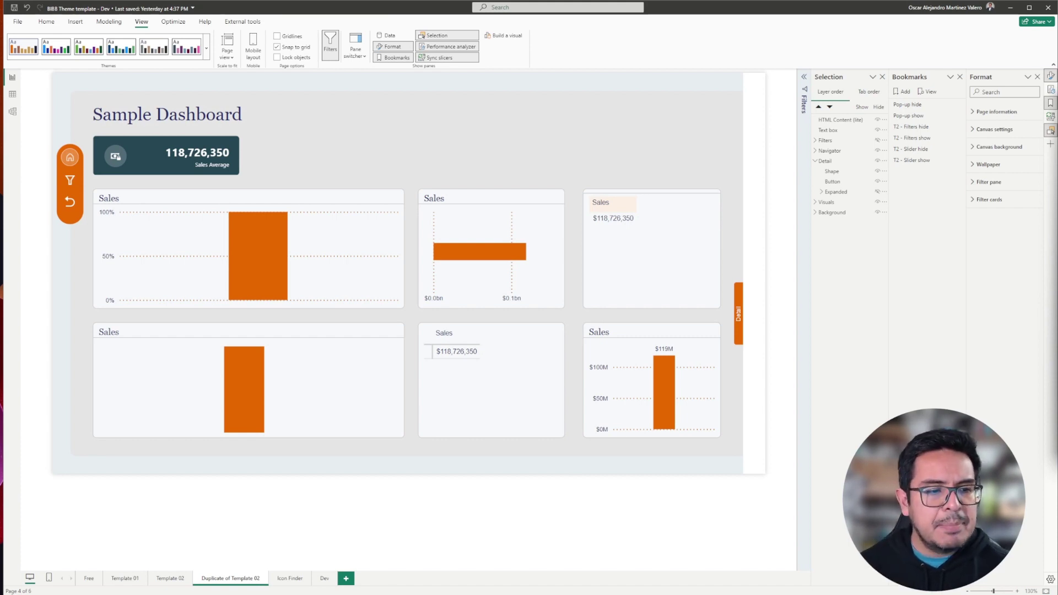
Step: On the Template 02 page, slide the detail pane in and out, finishing with the Sales charts shown
{"action": "left_click", "coordinate": [172, 580]}
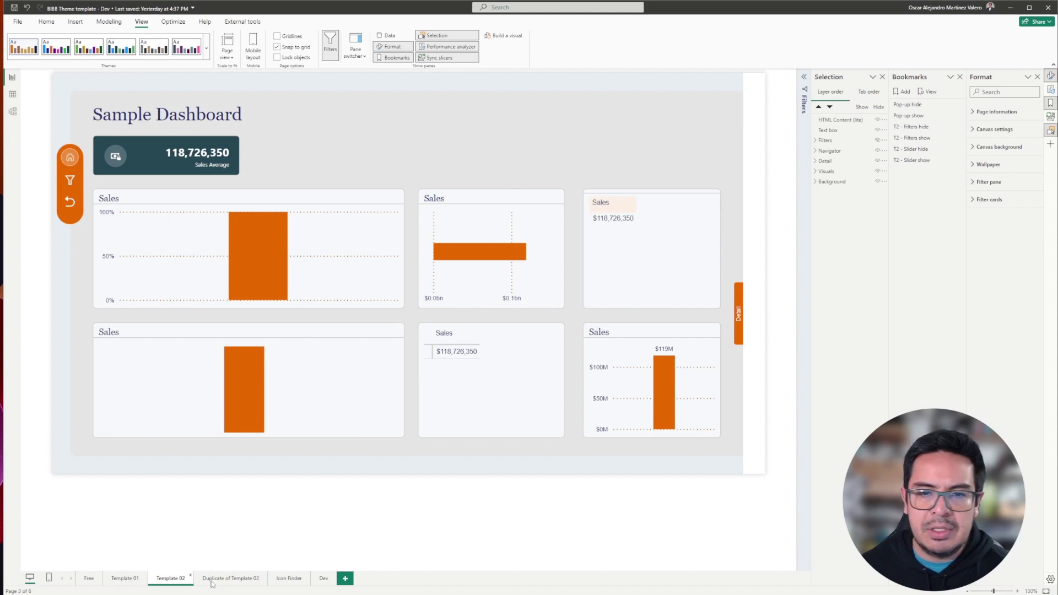
{"action": "left_click", "coordinate": [738, 319]}
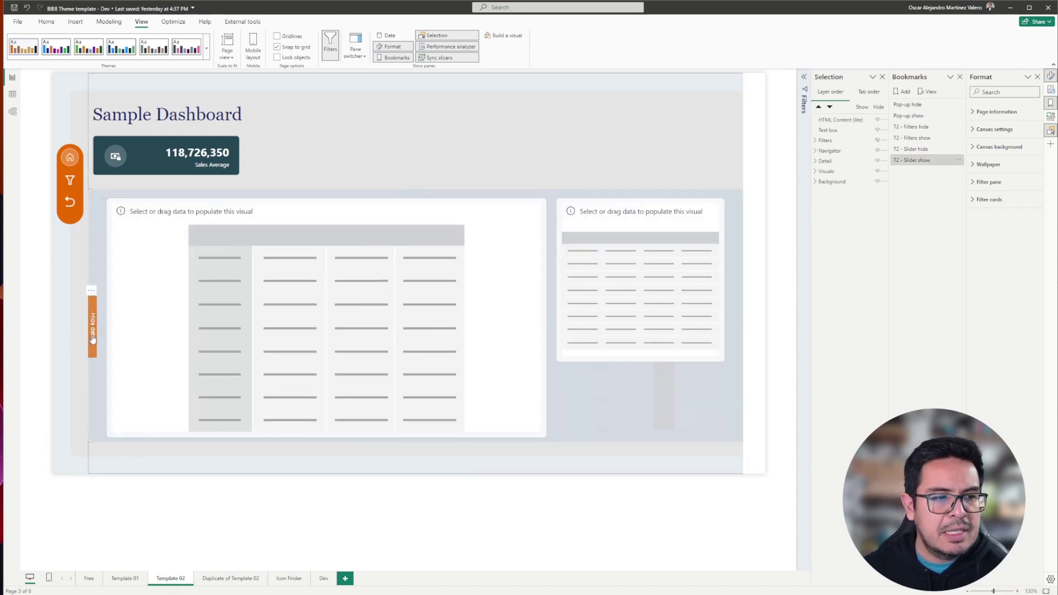
{"action": "left_click", "coordinate": [738, 320]}
{"action": "left_click", "coordinate": [738, 328]}
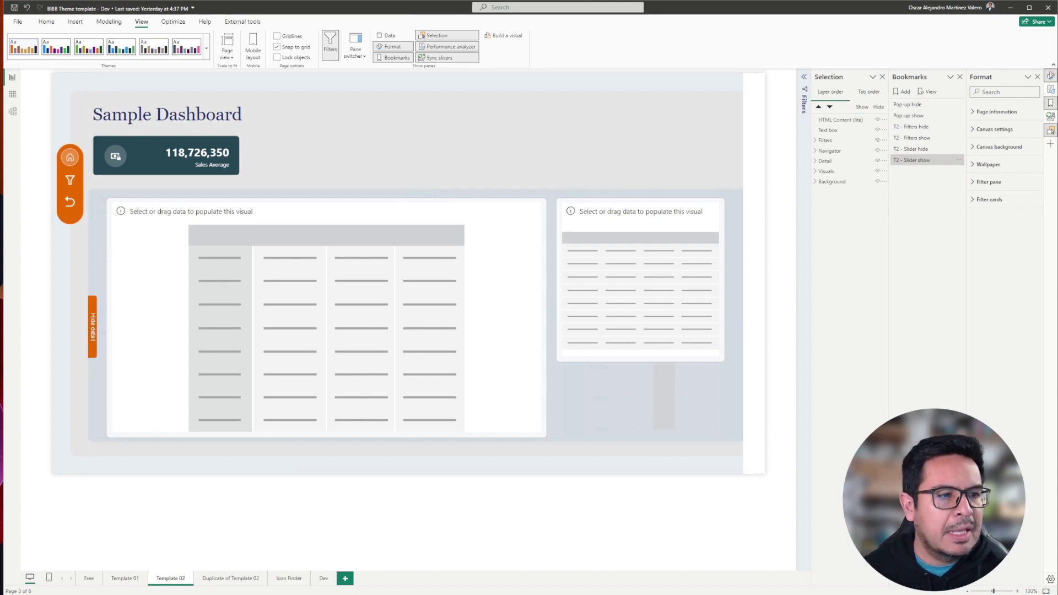
{"action": "left_click", "coordinate": [93, 336], "text": "ctrl"}
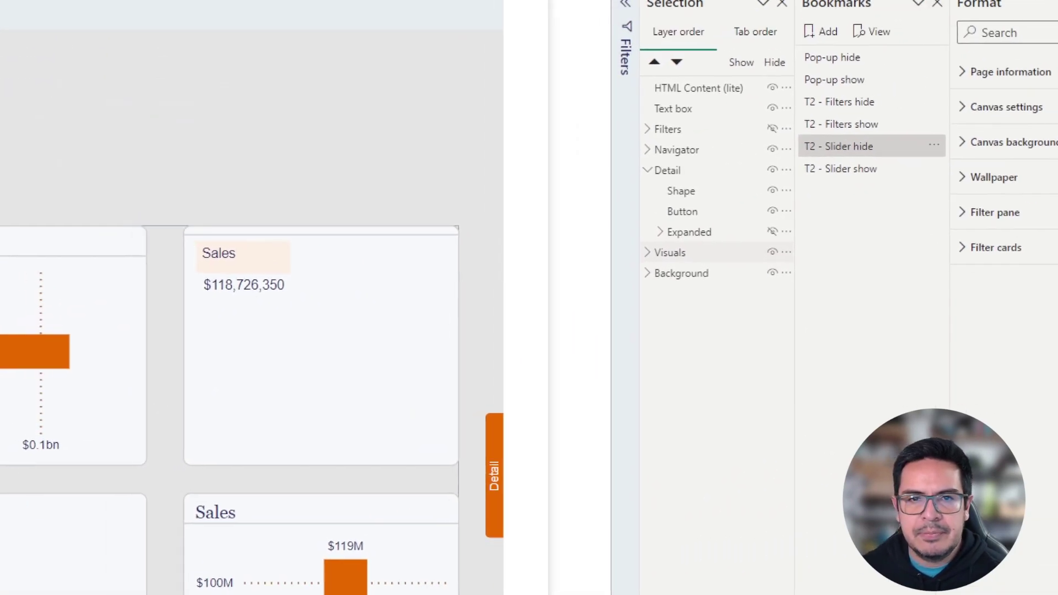
Step: Annotate the Shape, Button and Expanded layers, the off-page pane area and the orange Detail tab
{"action": "left_click_drag", "start_coordinate": [617, 158], "coordinate": [775, 182]}
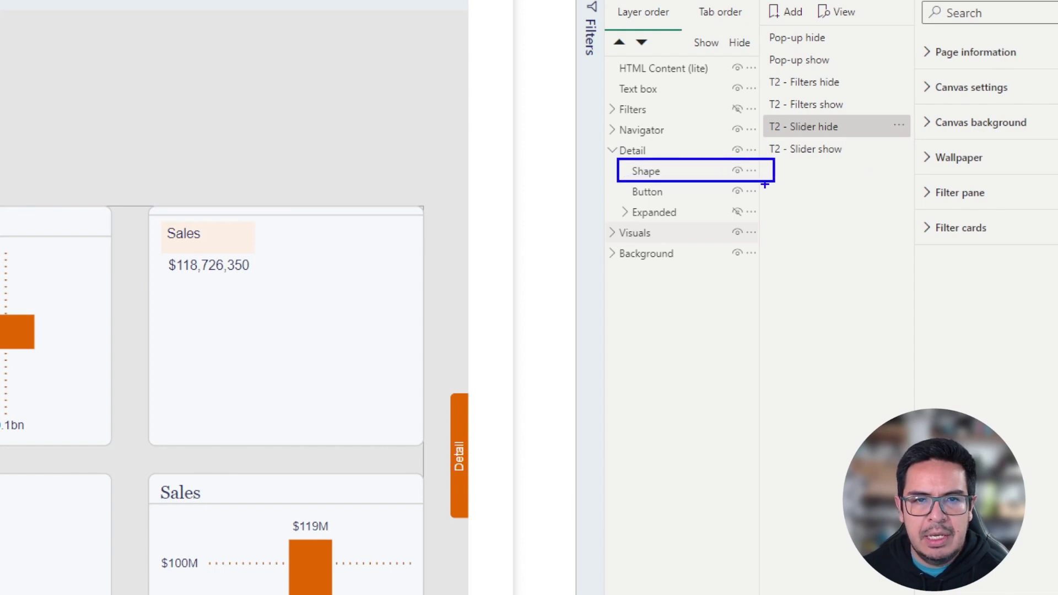
{"action": "mouse_move", "coordinate": [520, 12]}
{"action": "left_mouse_down"}
{"action": "mouse_move", "coordinate": [498, 229]}
{"action": "mouse_move", "coordinate": [462, 364]}
{"action": "left_mouse_up"}
{"action": "left_click_drag", "start_coordinate": [622, 182], "coordinate": [772, 203]}
{"action": "left_click_drag", "start_coordinate": [478, 376], "coordinate": [436, 519]}
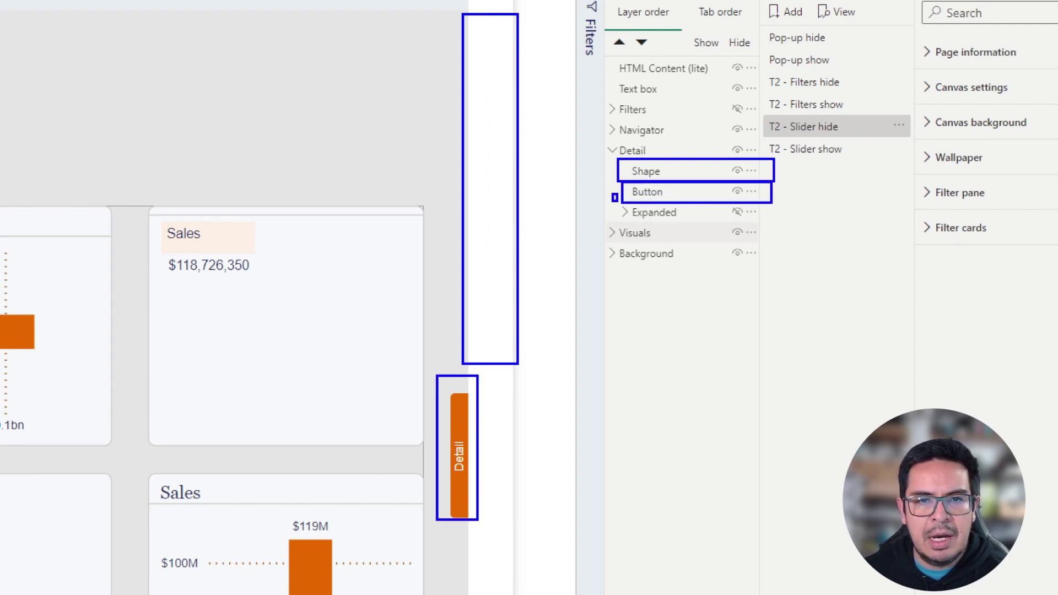
{"action": "left_click_drag", "start_coordinate": [613, 193], "coordinate": [770, 223]}
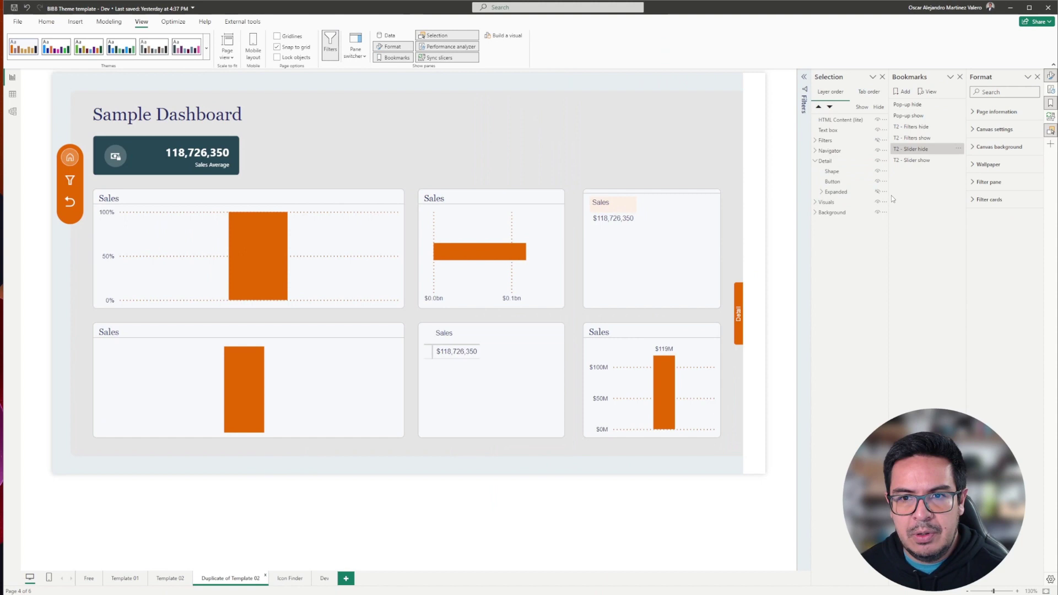
Step: Toggle the Expanded group's visibility on and off twice, leaving it hidden
{"action": "left_click", "coordinate": [877, 193]}
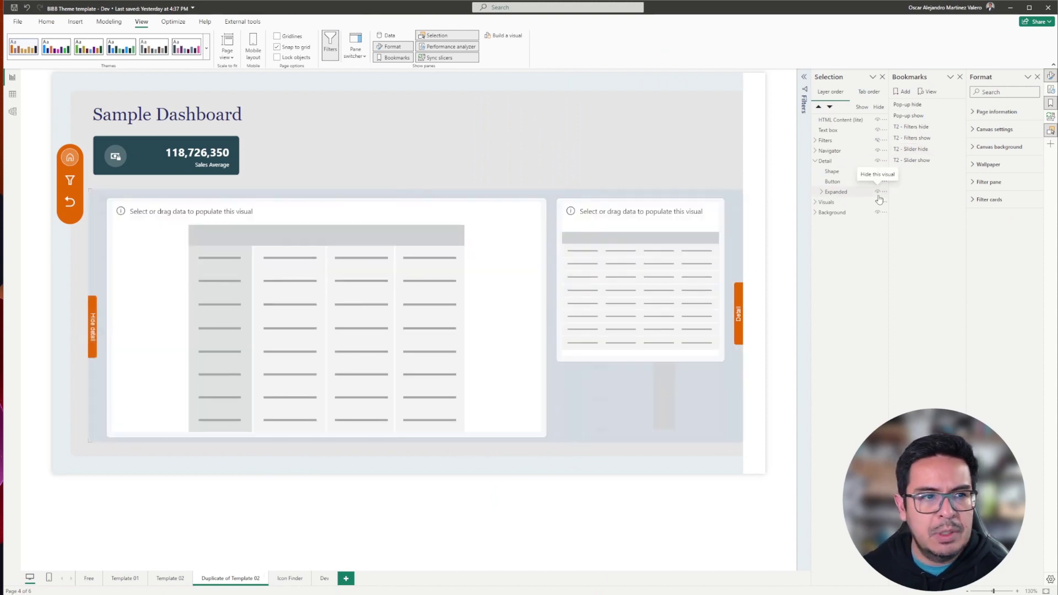
{"action": "left_click", "coordinate": [878, 192]}
{"action": "left_click", "coordinate": [878, 196]}
{"action": "left_click", "coordinate": [879, 196]}
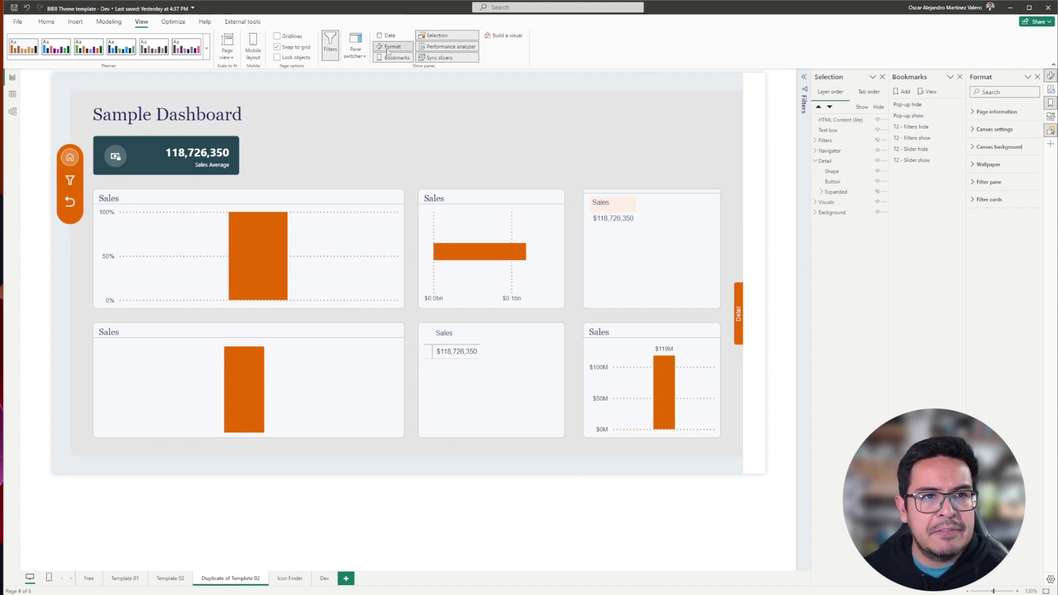
{"action": "left_click", "coordinate": [438, 35]}
{"action": "left_click", "coordinate": [396, 57]}
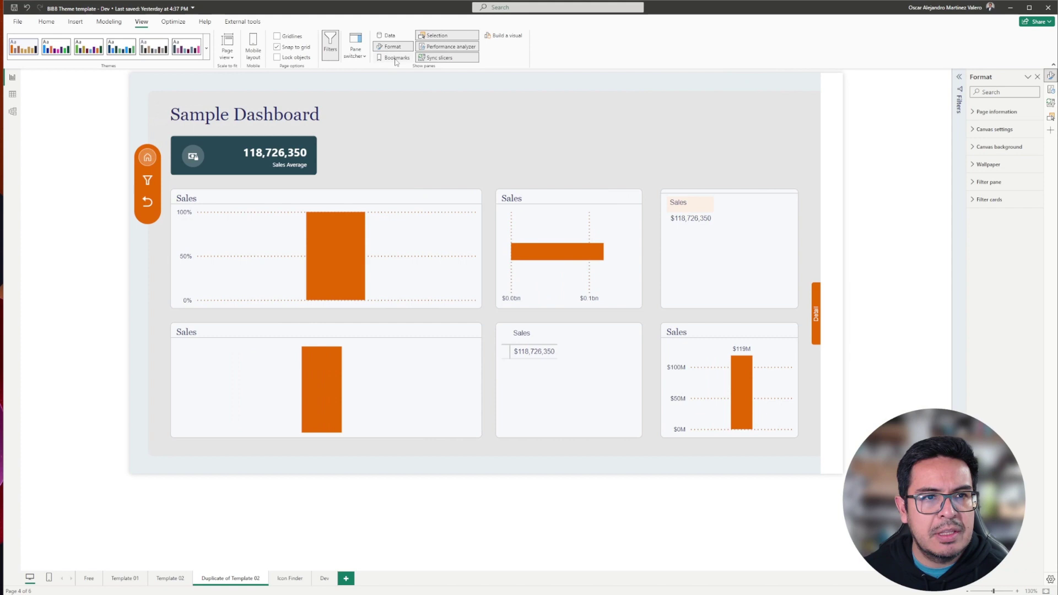
{"action": "left_click", "coordinate": [396, 58]}
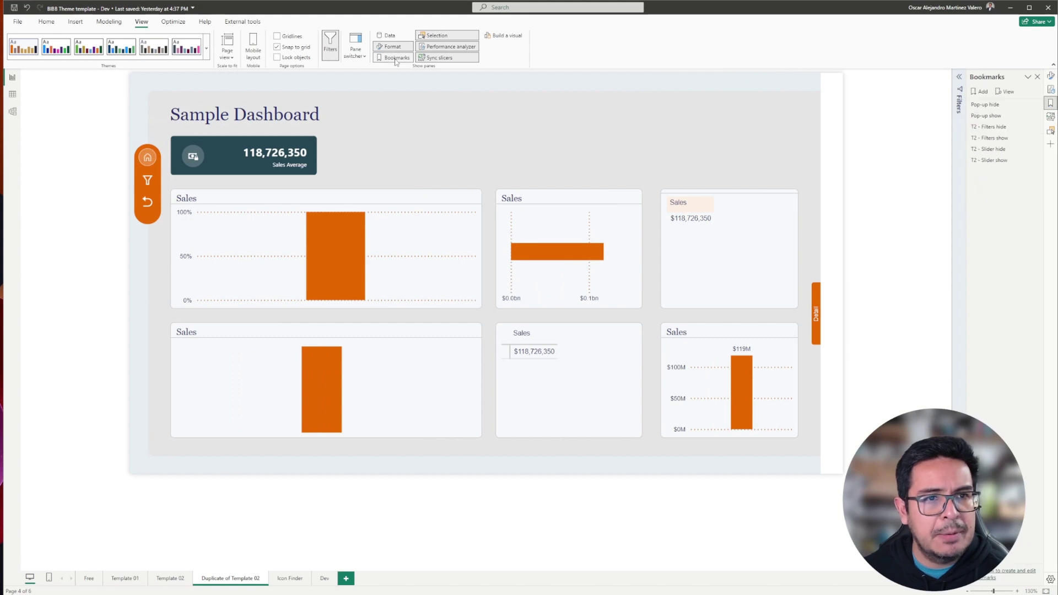
{"action": "left_click", "coordinate": [429, 37]}
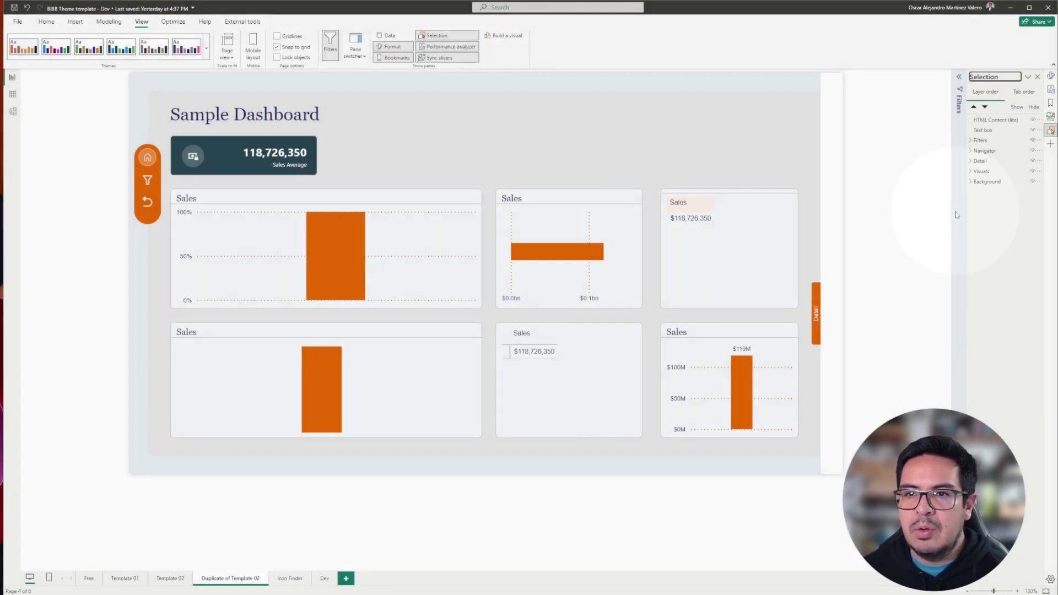
{"action": "left_click", "coordinate": [1051, 76]}
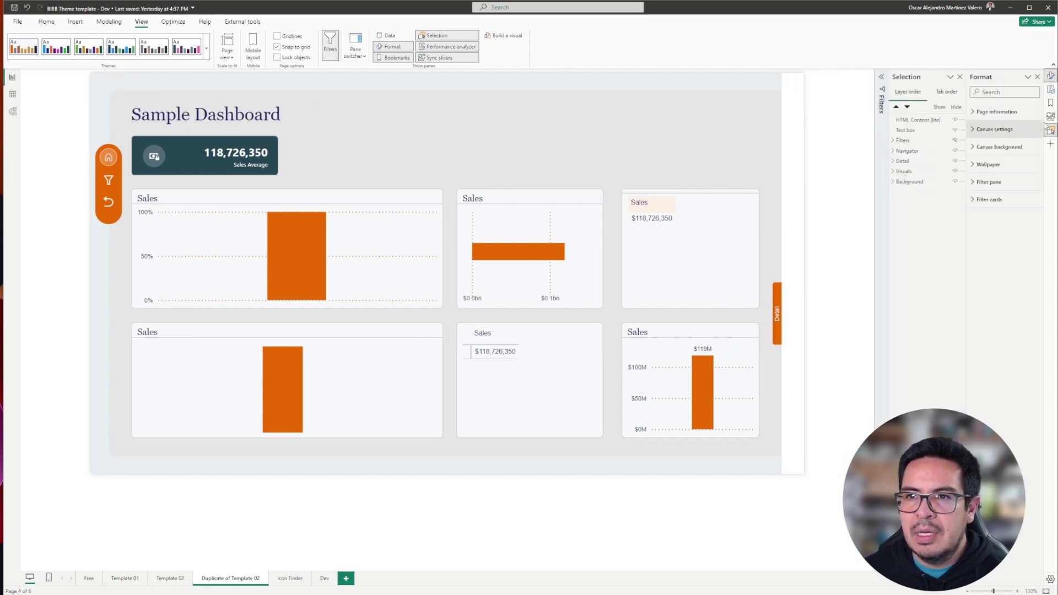
{"action": "left_click", "coordinate": [1051, 105]}
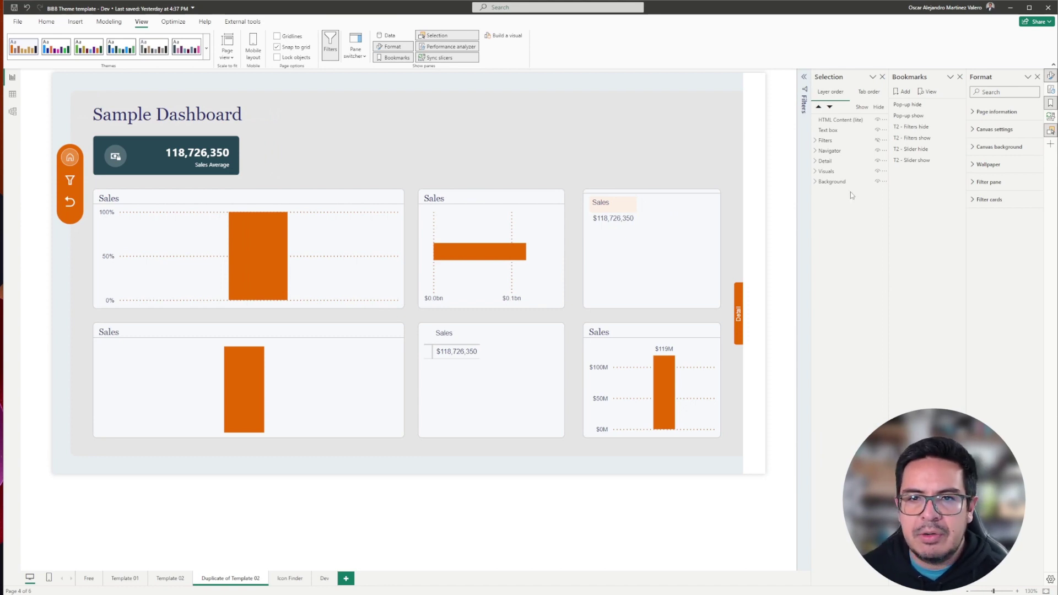
Step: Select the Detail button and Expanded layers and add a new bookmark, Bookmark 7
{"action": "left_click", "coordinate": [815, 161]}
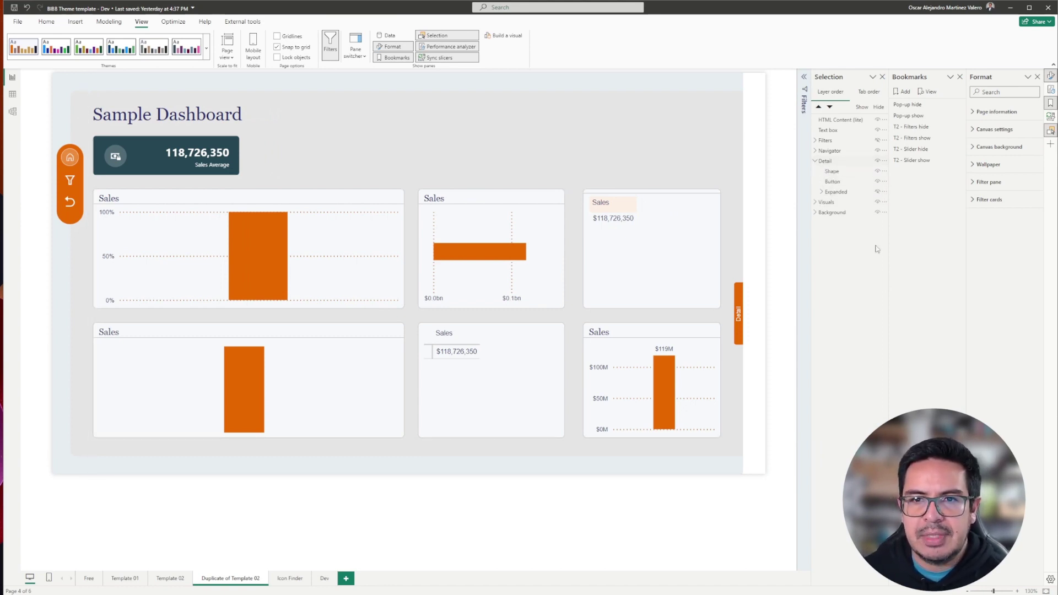
{"action": "left_click", "coordinate": [849, 182]}
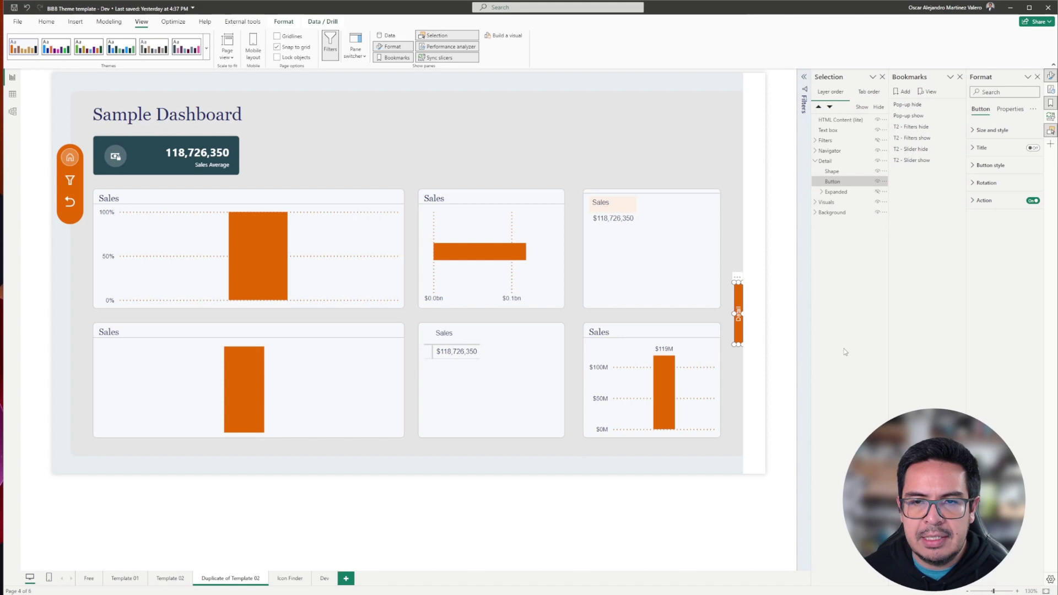
{"action": "left_click", "coordinate": [837, 192], "text": "ctrl"}
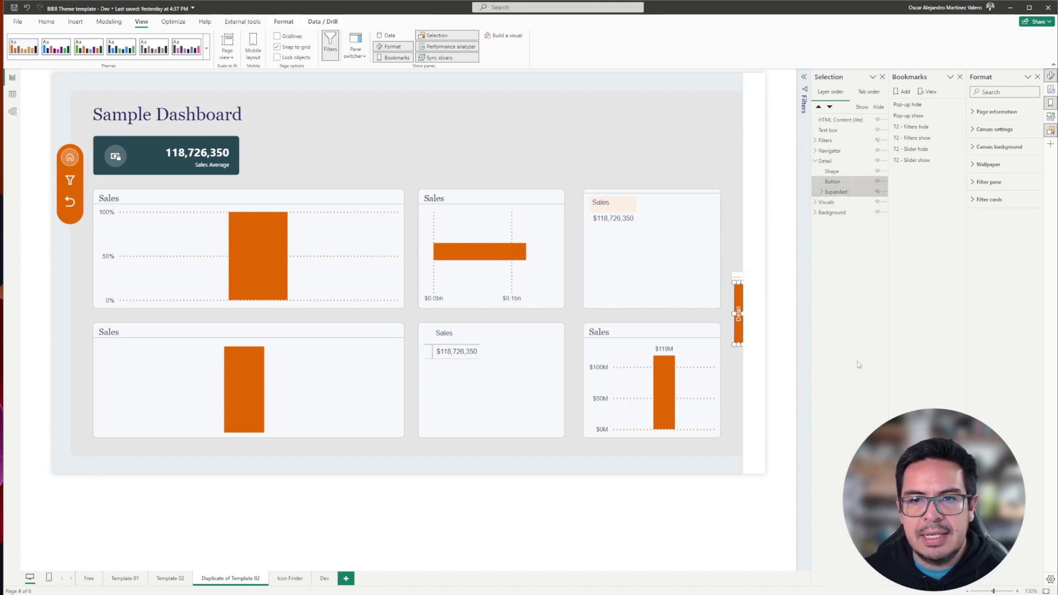
{"action": "left_click", "coordinate": [905, 92]}
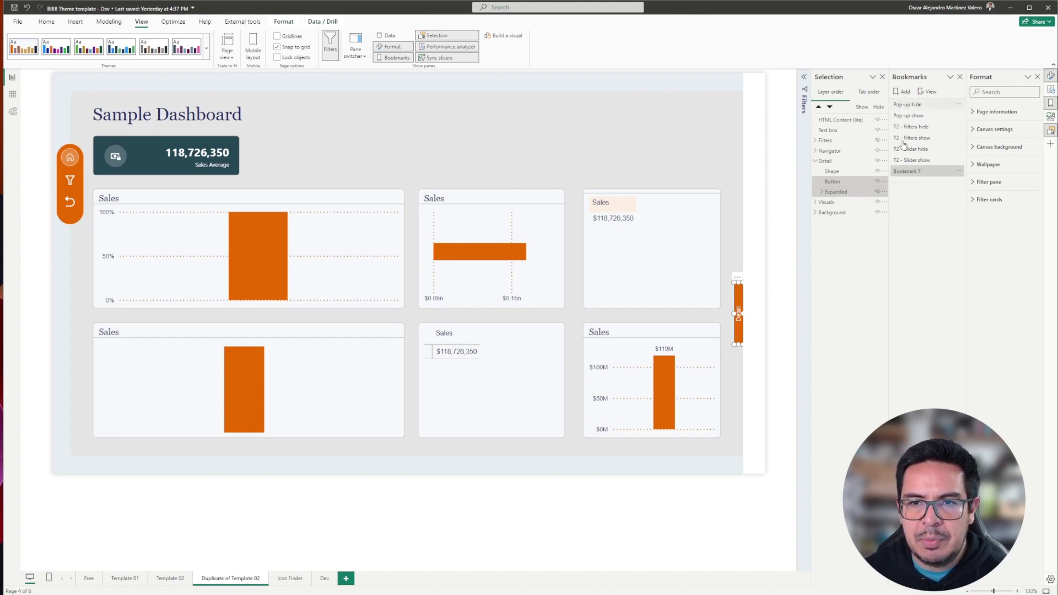
Step: Reselect the Button and Expanded layers and update Bookmark 7 with that state
{"action": "left_click", "coordinate": [855, 182]}
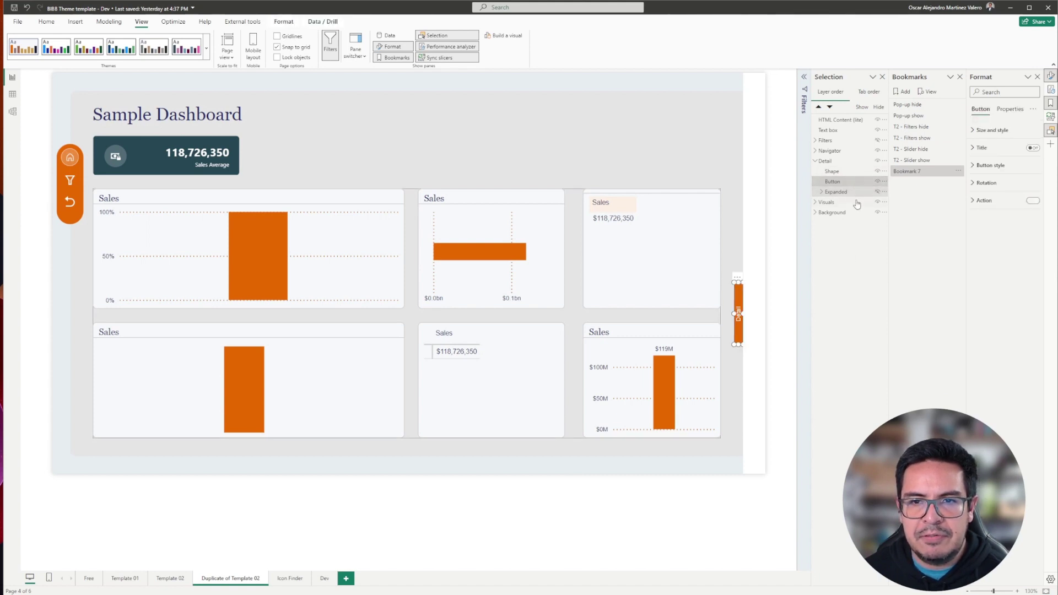
{"action": "left_click", "coordinate": [855, 183]}
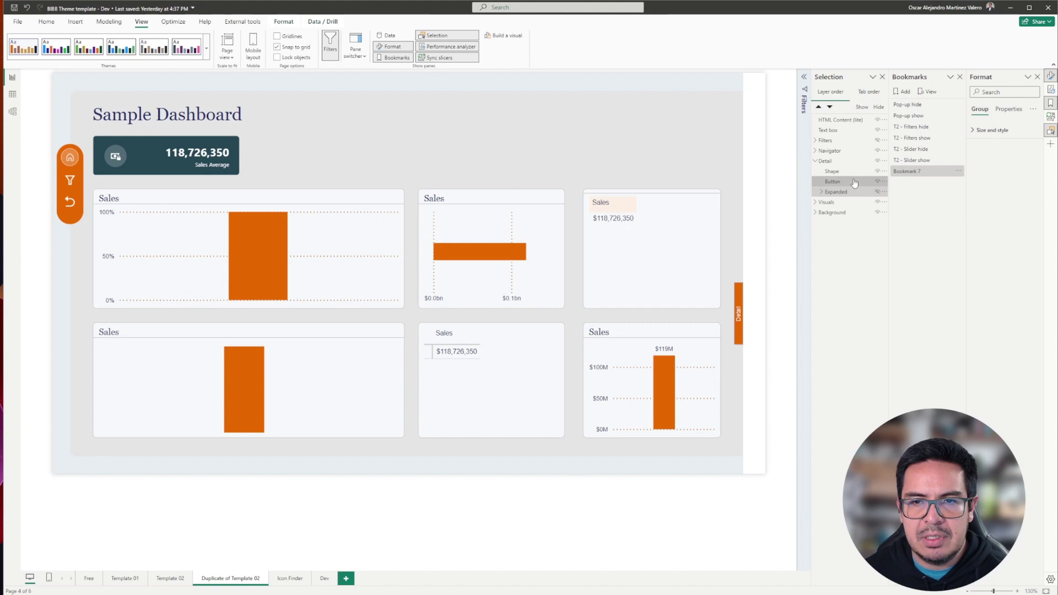
{"action": "left_click", "coordinate": [854, 182]}
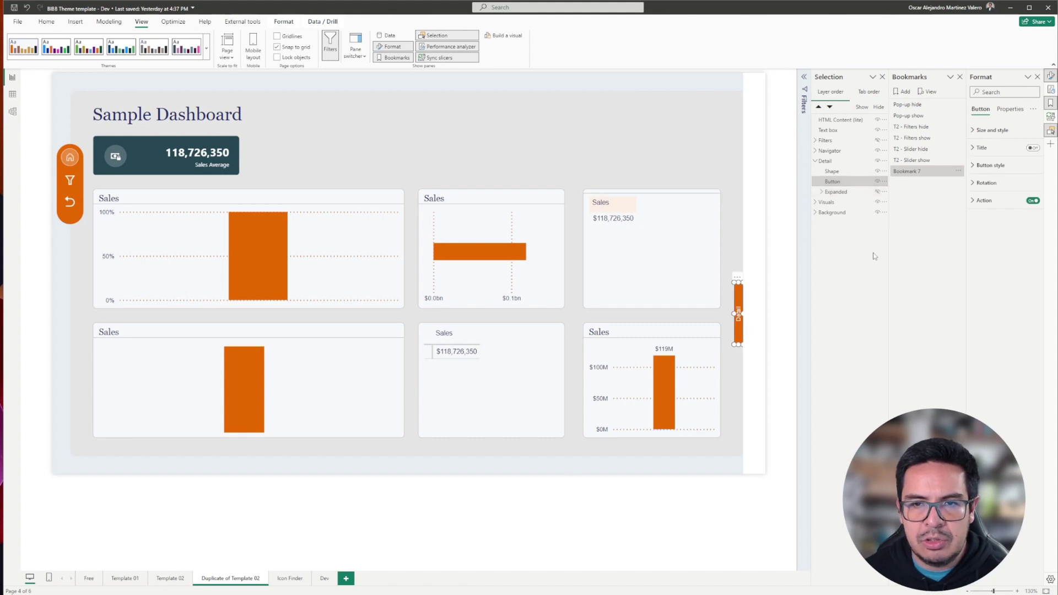
{"action": "left_click", "coordinate": [860, 193], "text": "ctrl"}
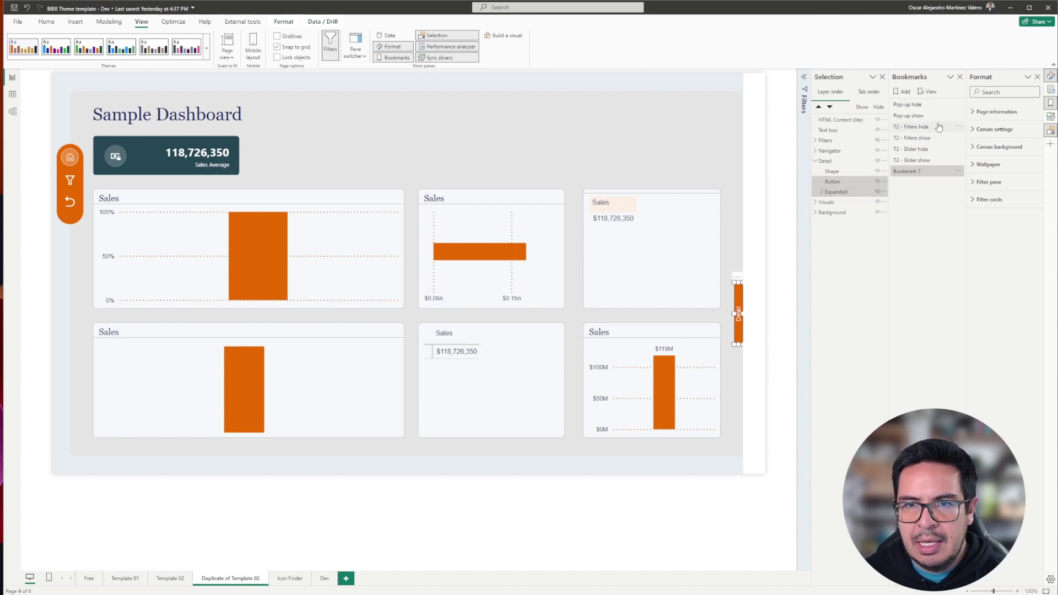
{"action": "left_click", "coordinate": [959, 171]}
{"action": "left_click", "coordinate": [974, 176]}
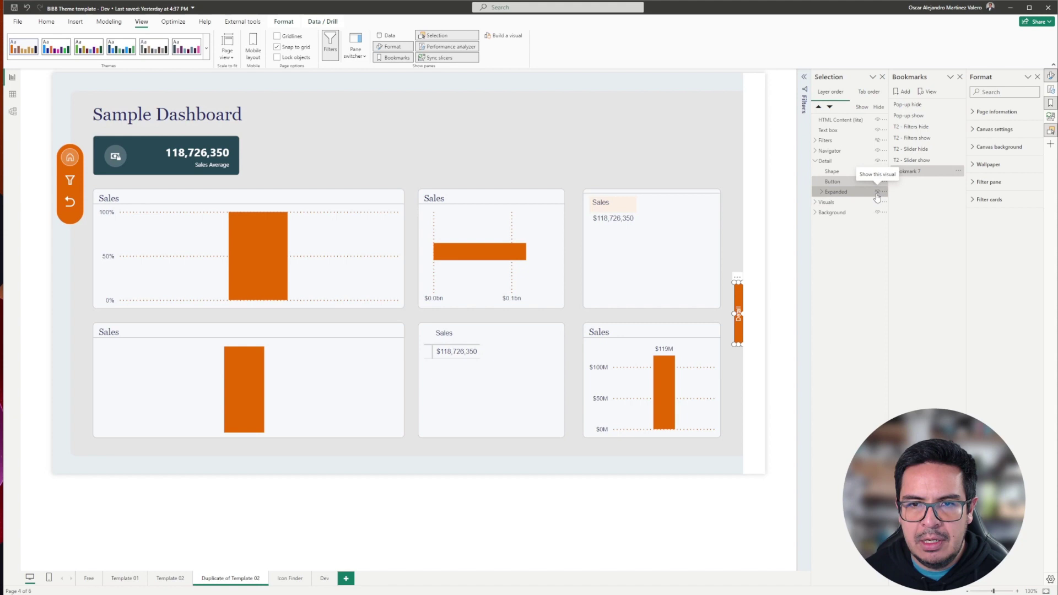
Step: Set Bookmark 7 to Selected visuals only, after toggling its Data option
{"action": "left_click", "coordinate": [958, 172]}
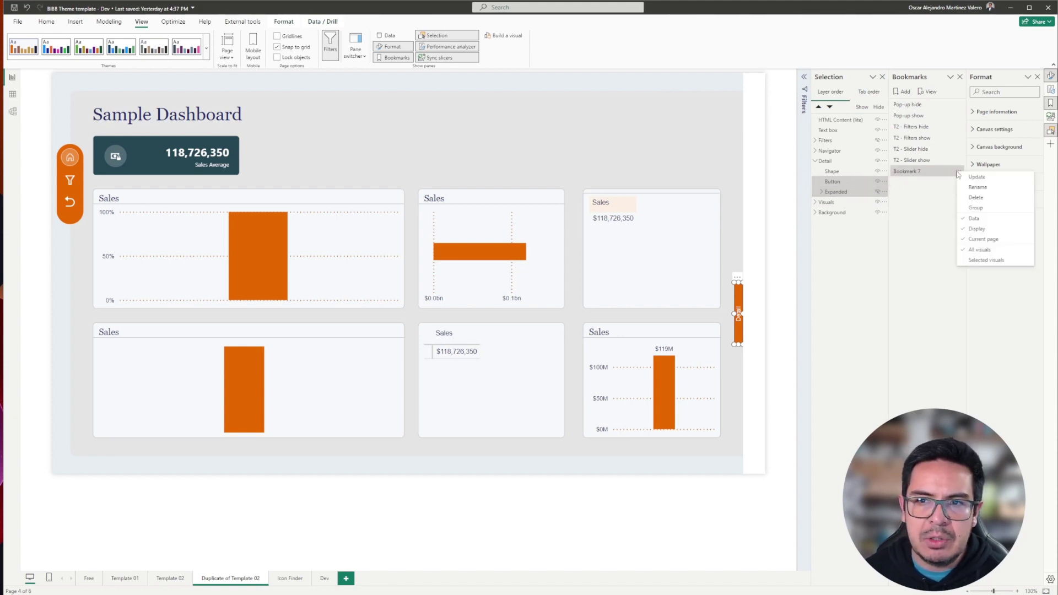
{"action": "left_click", "coordinate": [975, 220]}
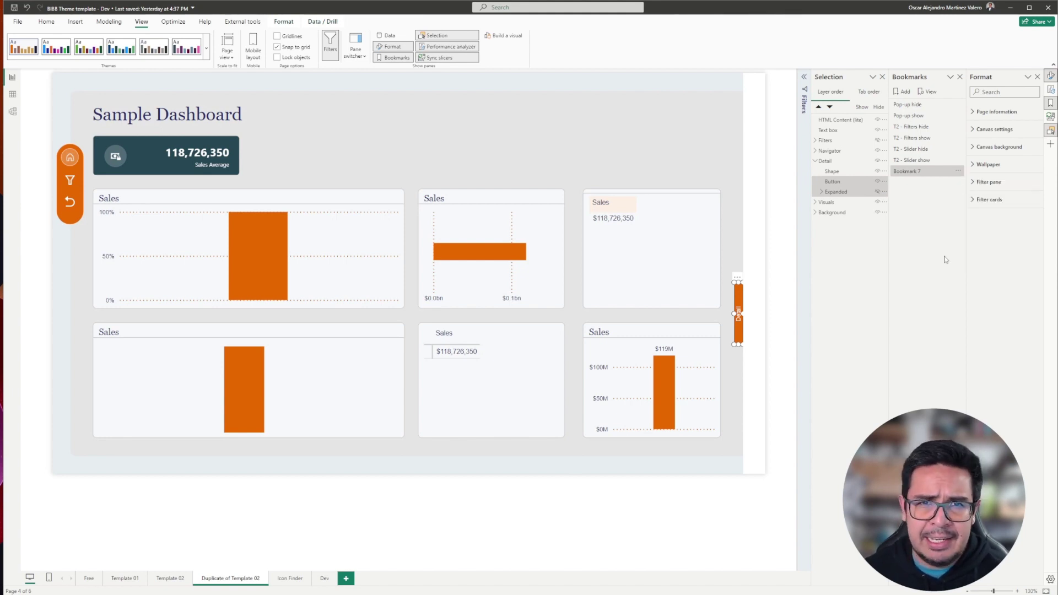
{"action": "left_click", "coordinate": [958, 174]}
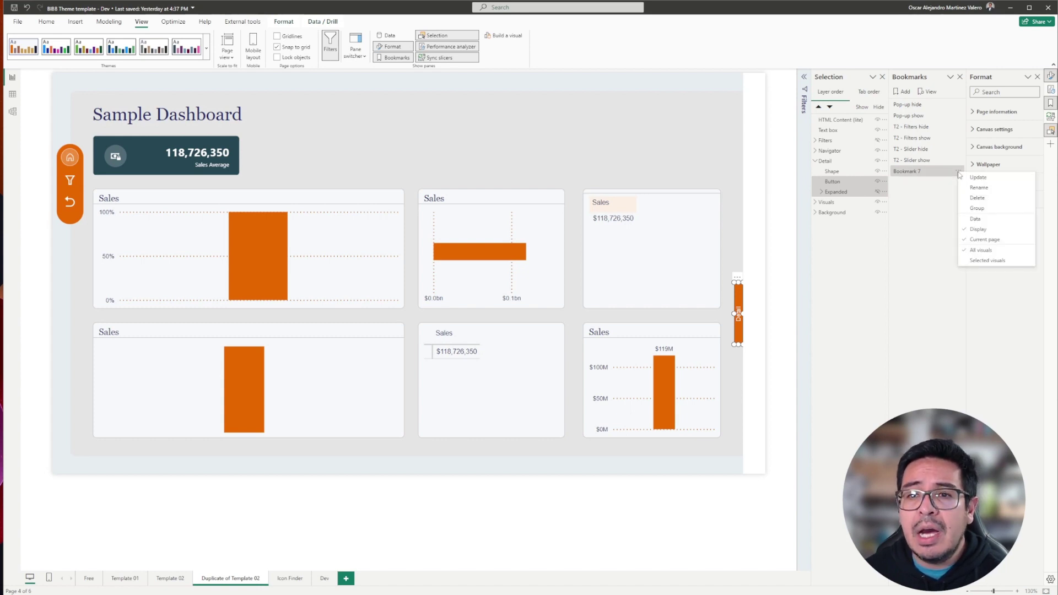
{"action": "left_click", "coordinate": [973, 262]}
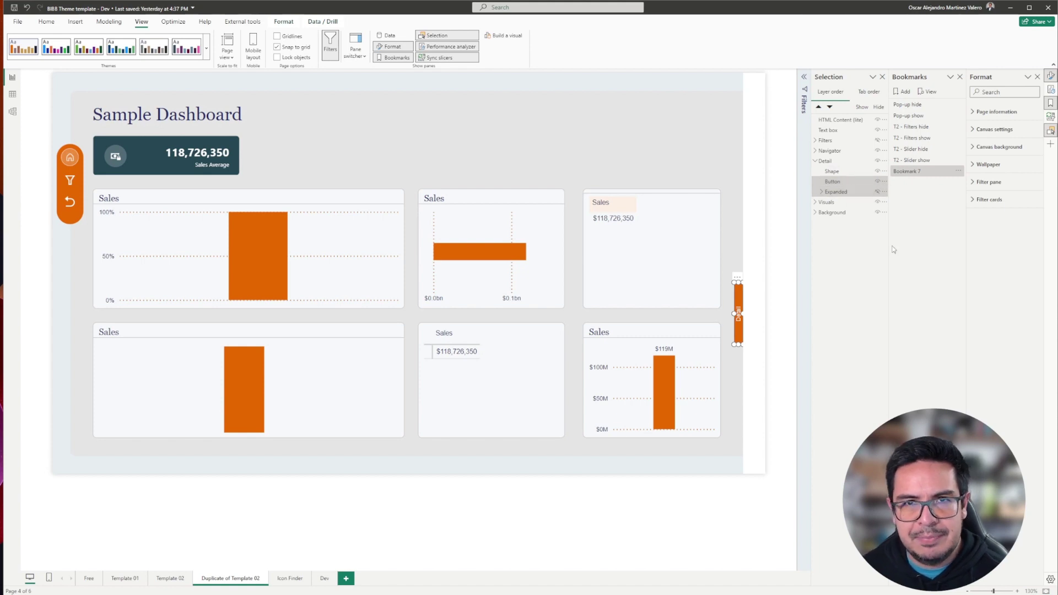
Step: Hide the collapsed Button layer, show the Expanded pane, and select both layers
{"action": "left_click", "coordinate": [878, 182]}
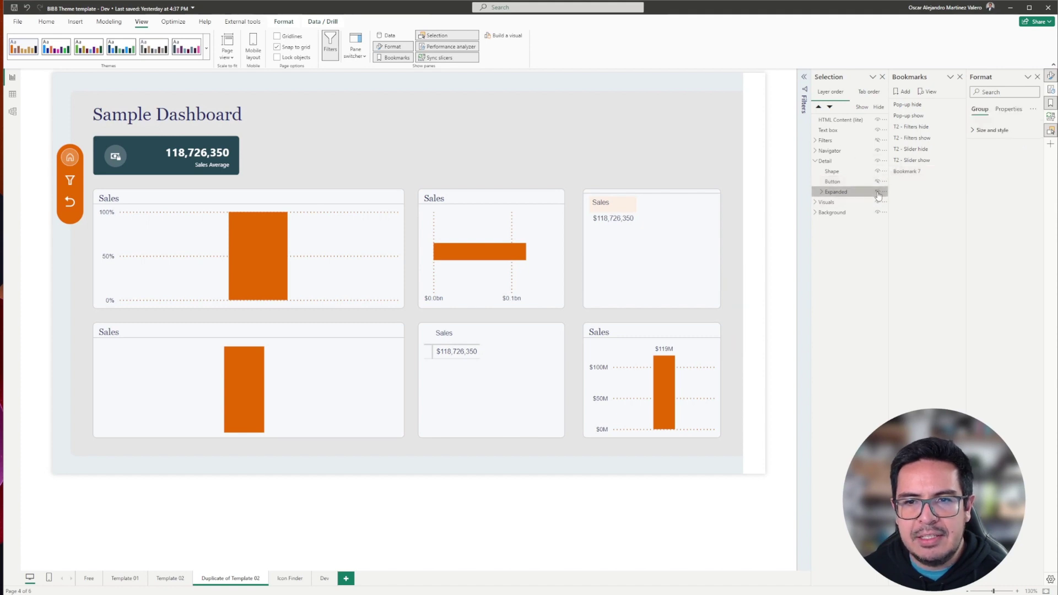
{"action": "left_click", "coordinate": [878, 192]}
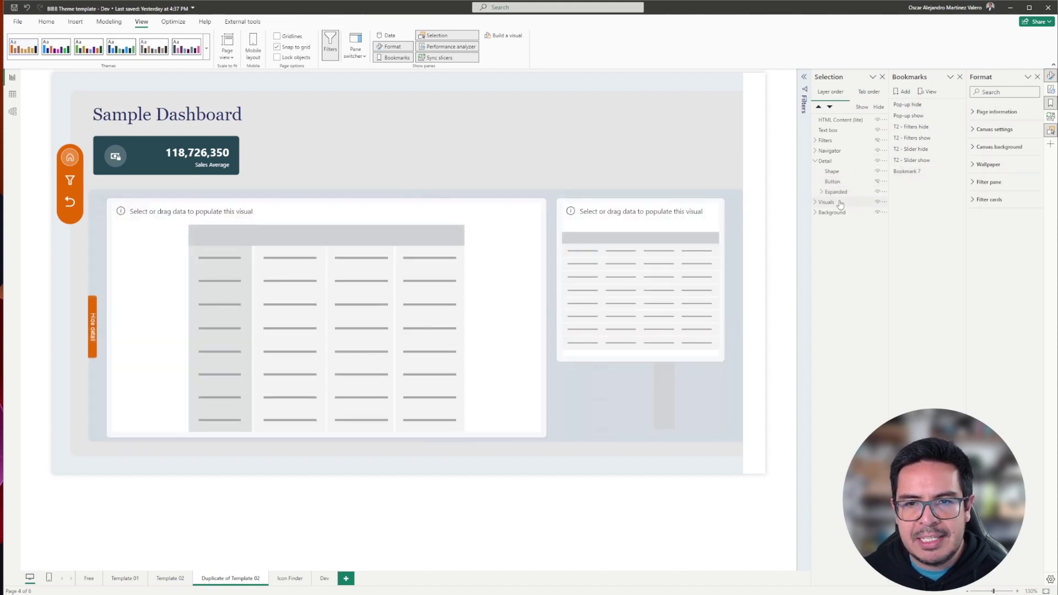
{"action": "left_click", "coordinate": [851, 197]}
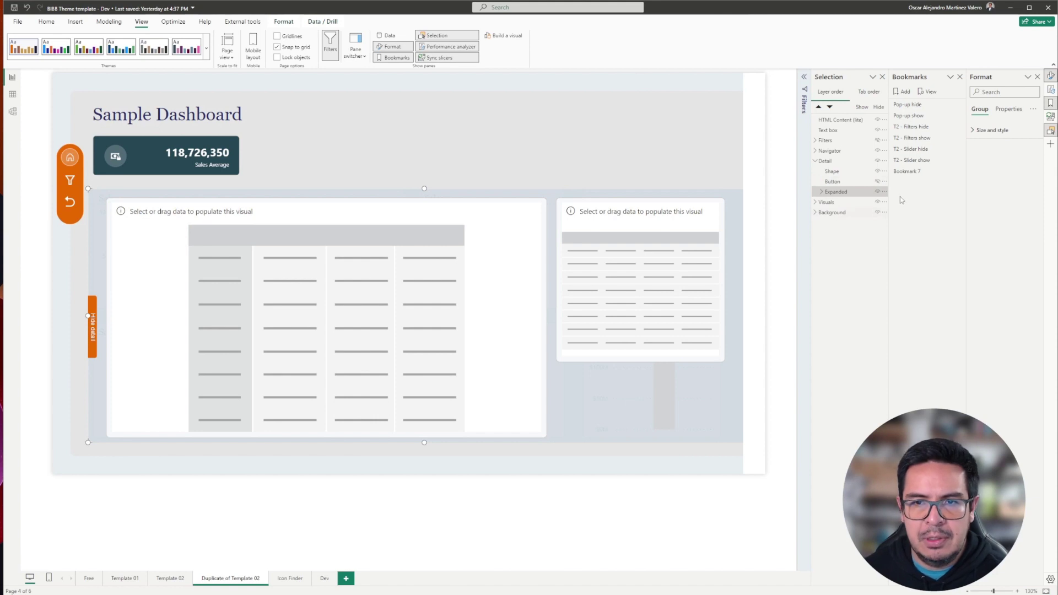
{"action": "left_click", "coordinate": [854, 182]}
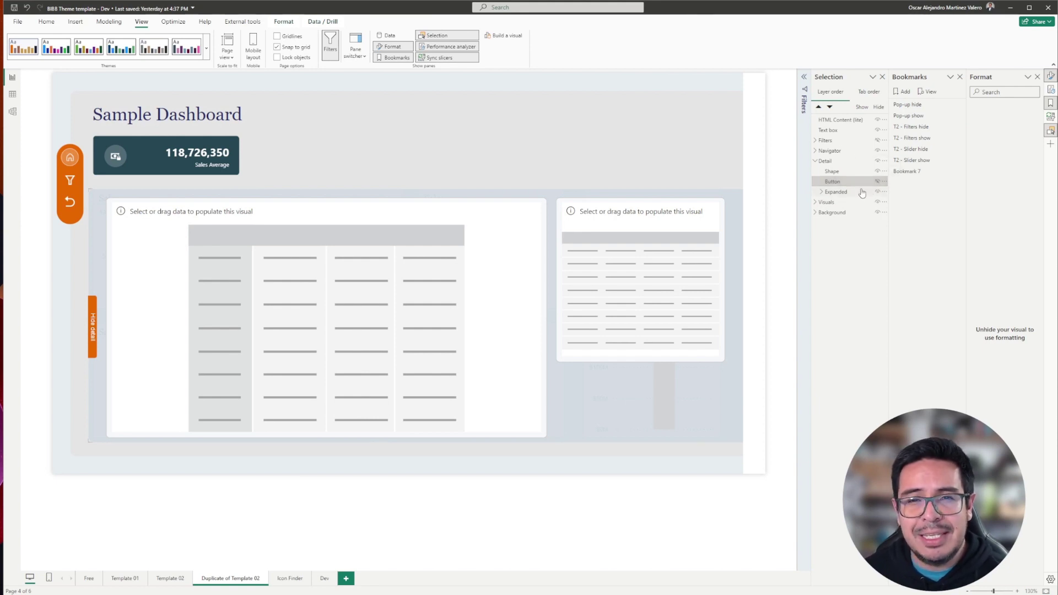
{"action": "left_click", "coordinate": [858, 193], "text": "ctrl"}
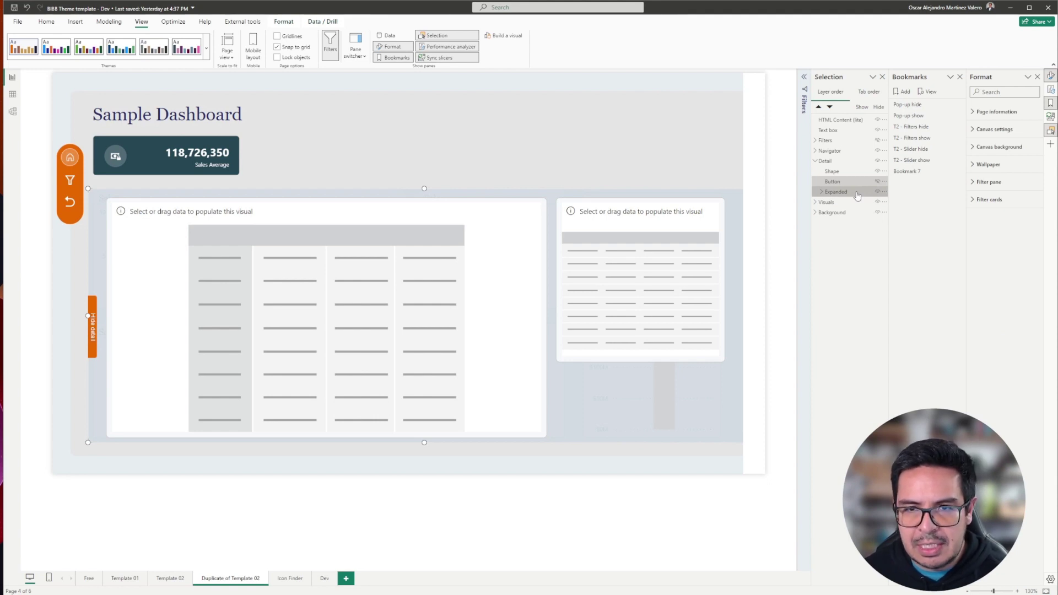
Step: Add Bookmark 8 from this view and set it to Selected visuals
{"action": "left_click", "coordinate": [903, 94]}
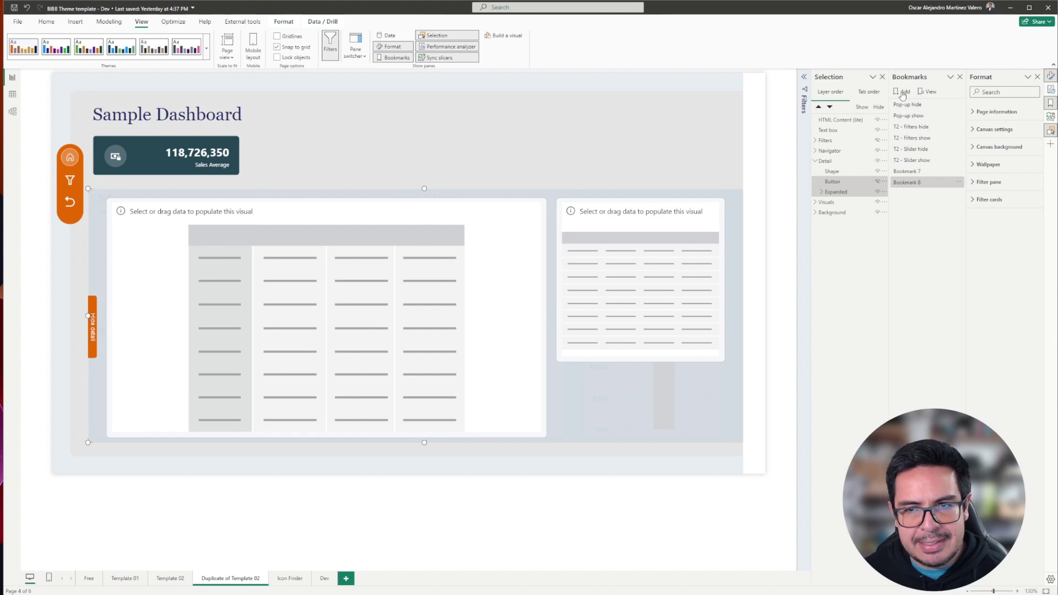
{"action": "left_click", "coordinate": [960, 185]}
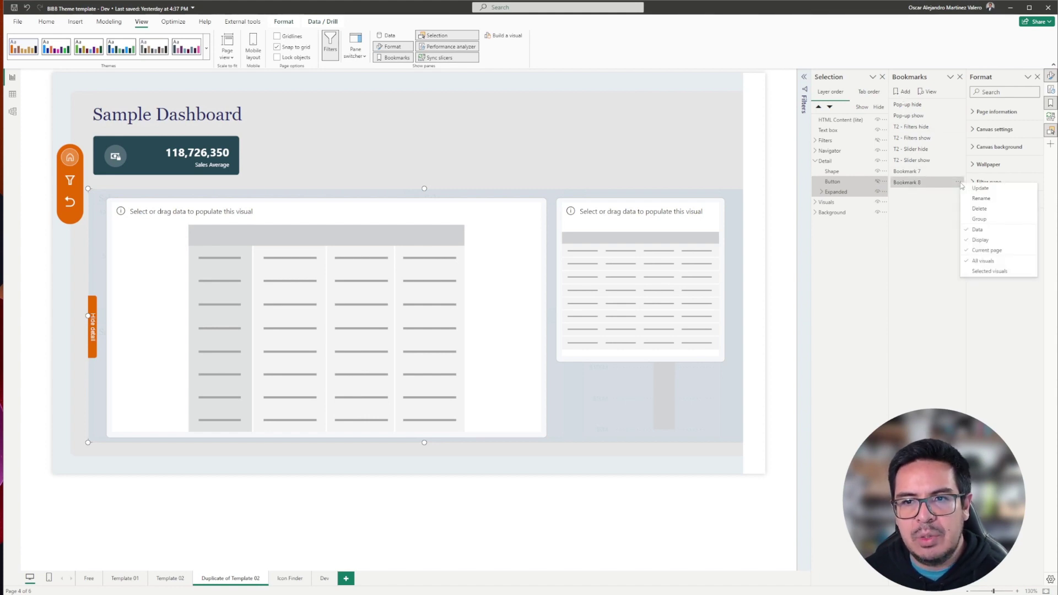
{"action": "left_click", "coordinate": [976, 232]}
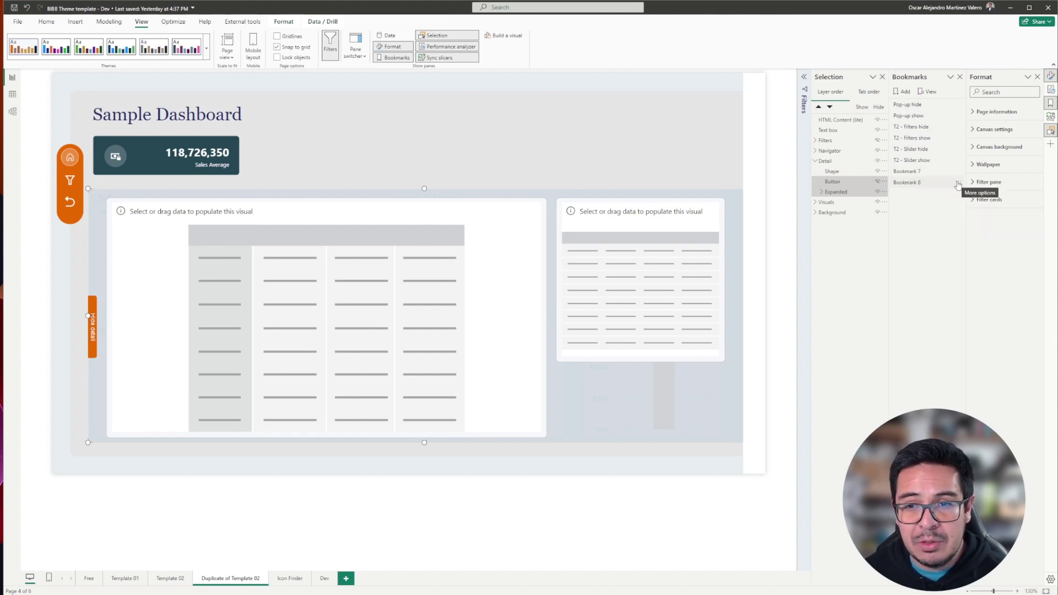
{"action": "left_click", "coordinate": [959, 185]}
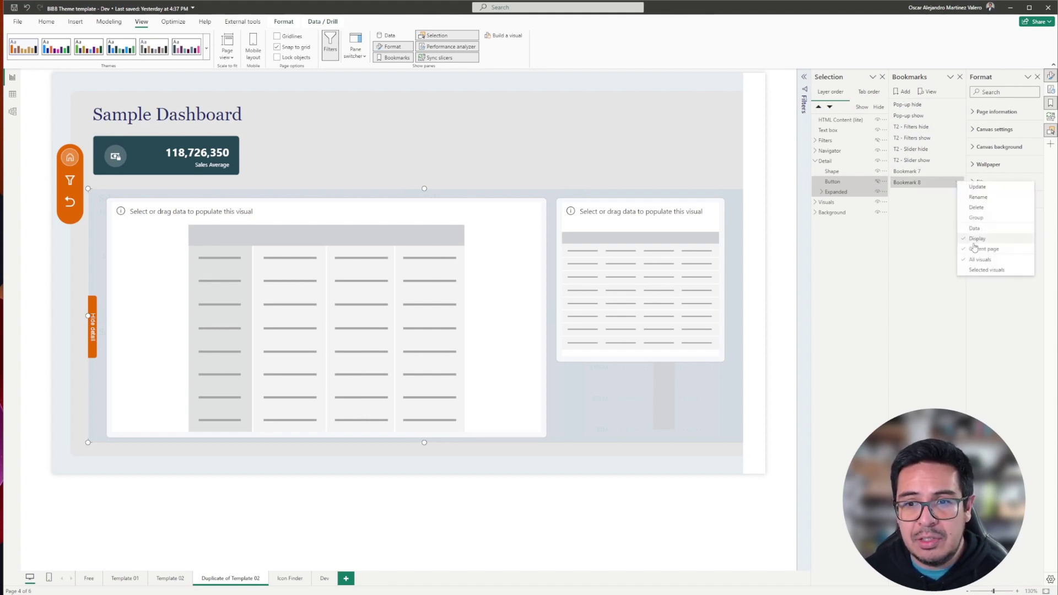
{"action": "left_click", "coordinate": [984, 270]}
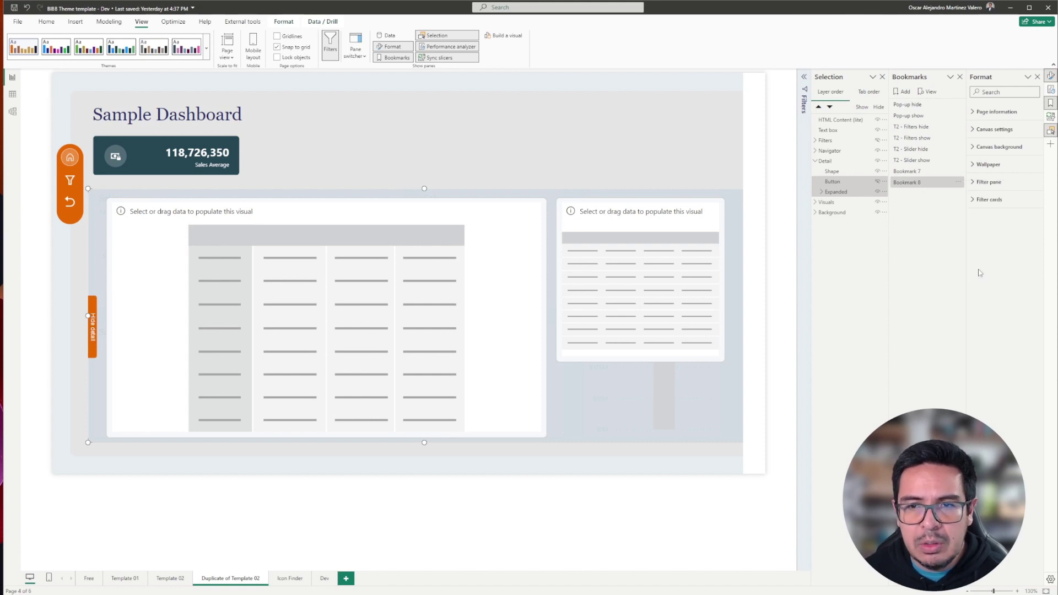
Step: Rename Bookmark 7 to 'Hidden' and Bookmark 8 to 'Visible'
{"action": "double_click", "coordinate": [907, 171]}
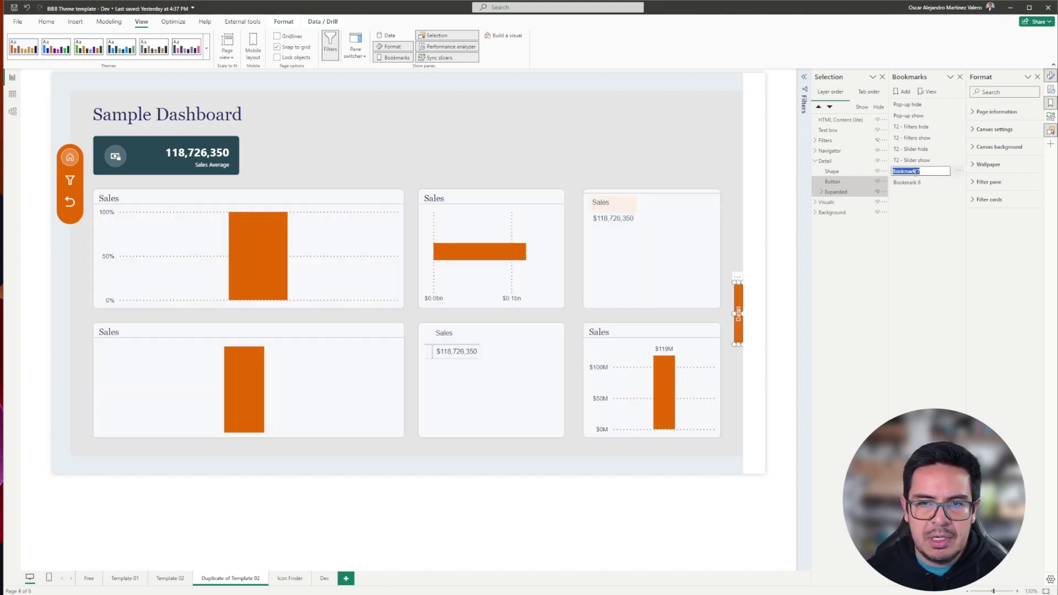
{"action": "type", "text": "Hidden"}
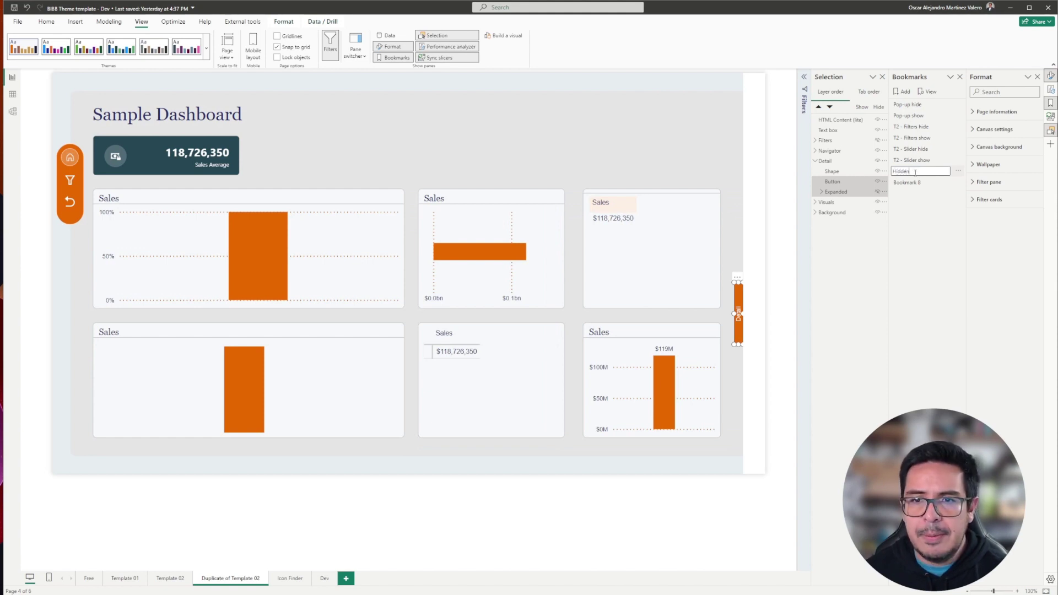
{"action": "key", "text": "Return"}
{"action": "double_click", "coordinate": [909, 183]}
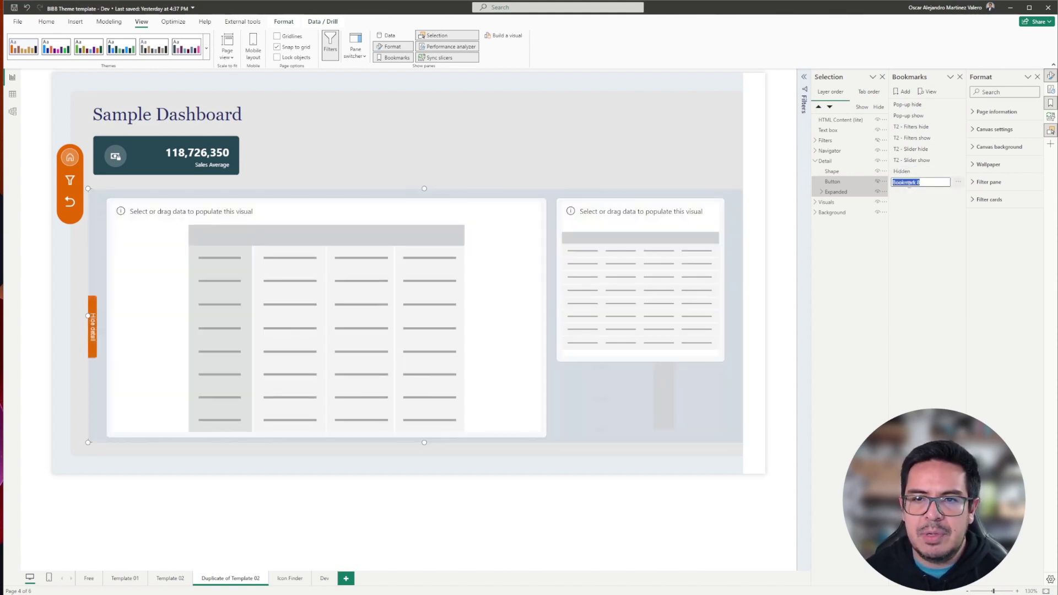
{"action": "type", "text": "Visible"}
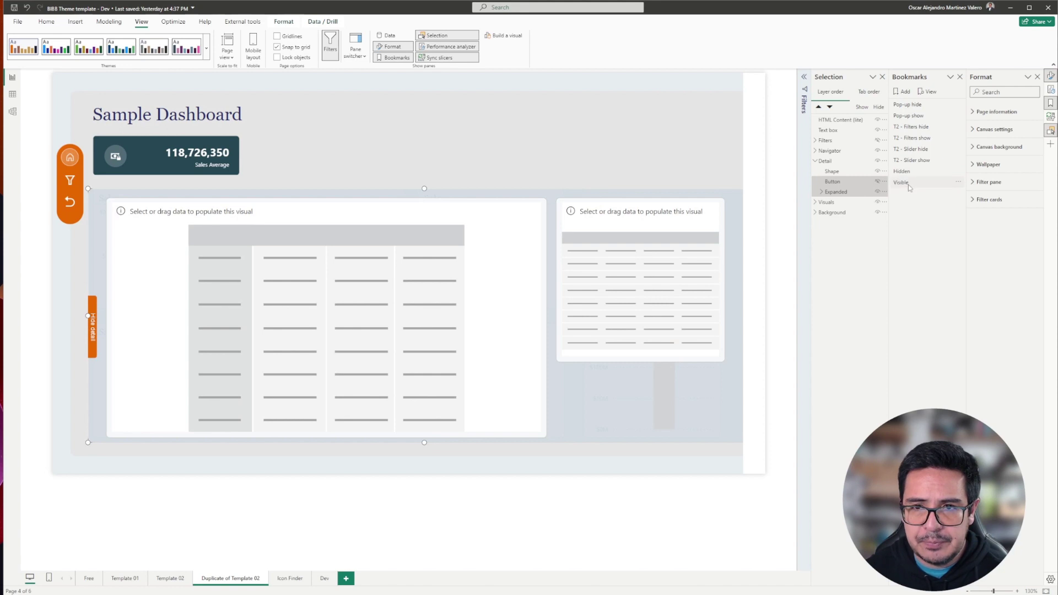
{"action": "key", "text": "Return"}
Step: Alternate the Hidden and Visible bookmarks to test the toggle, ending on Hidden with charts shown
{"action": "left_click", "coordinate": [925, 171]}
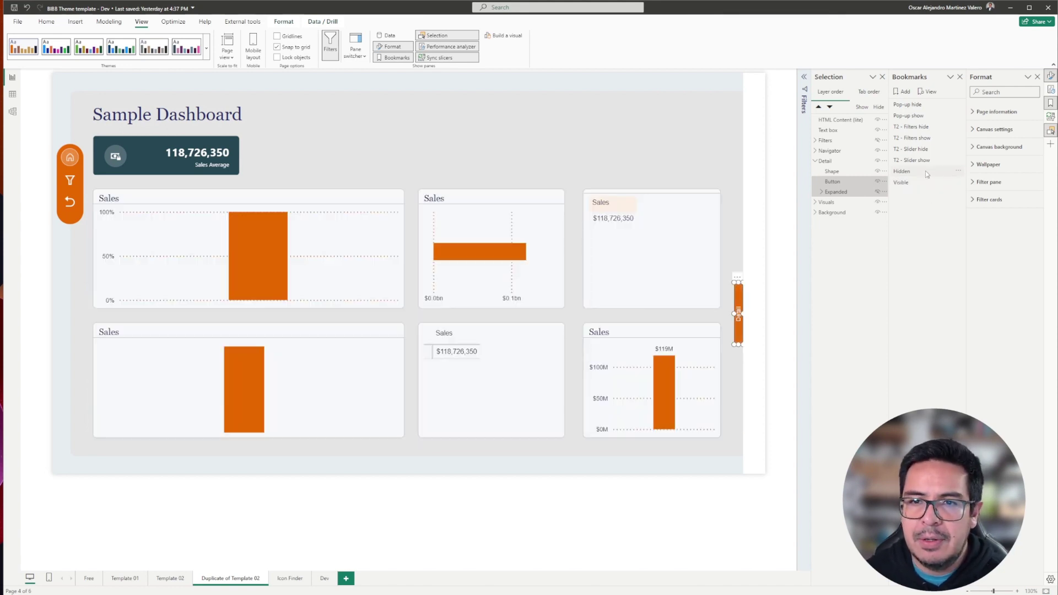
{"action": "left_click", "coordinate": [931, 183]}
{"action": "left_click", "coordinate": [924, 171]}
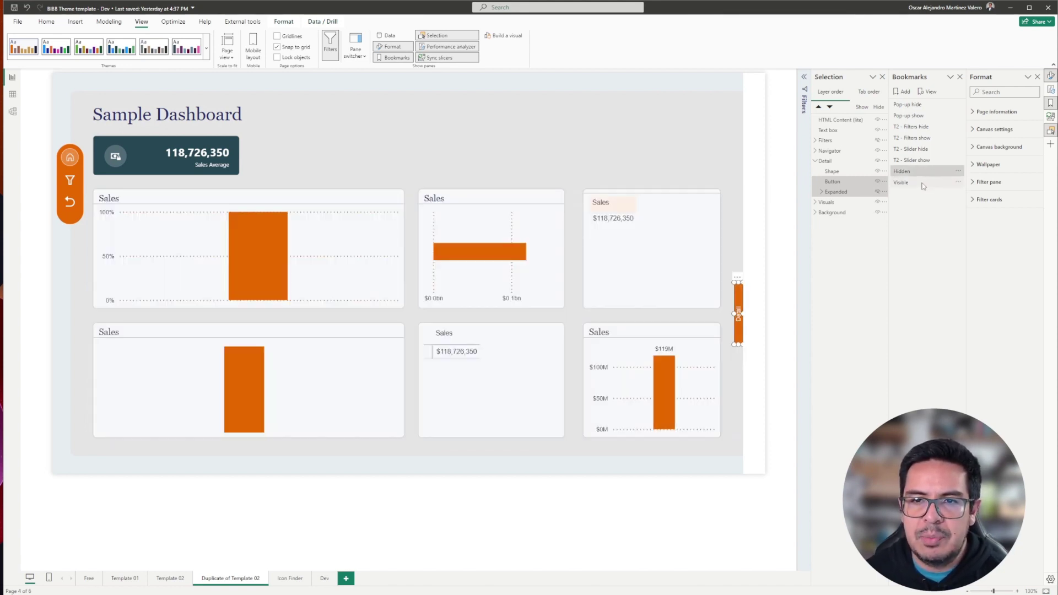
{"action": "left_click", "coordinate": [925, 183]}
{"action": "left_click", "coordinate": [924, 171]}
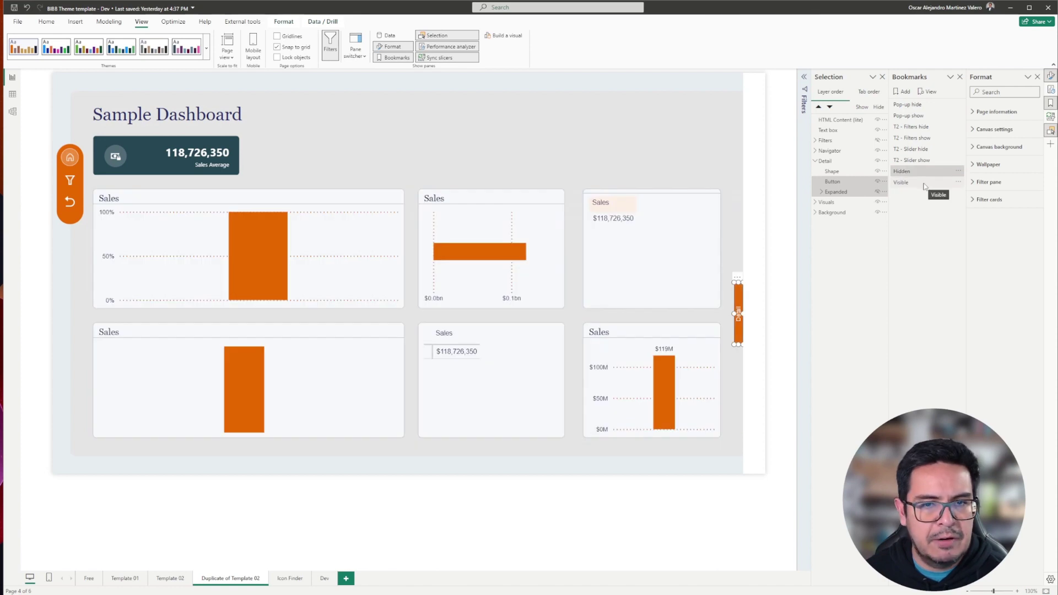
{"action": "left_click", "coordinate": [925, 183]}
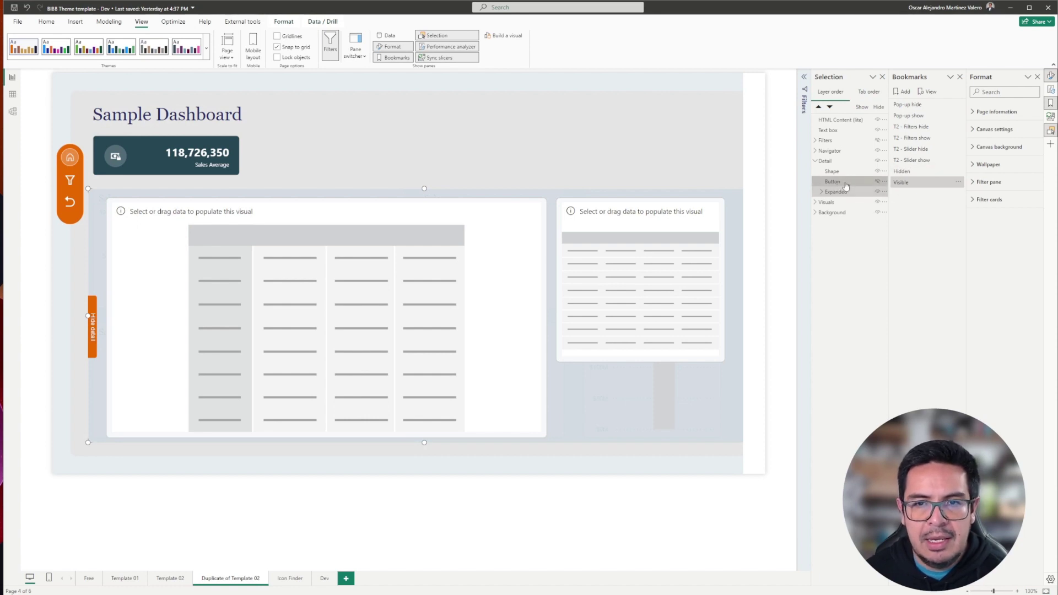
{"action": "left_click", "coordinate": [909, 172]}
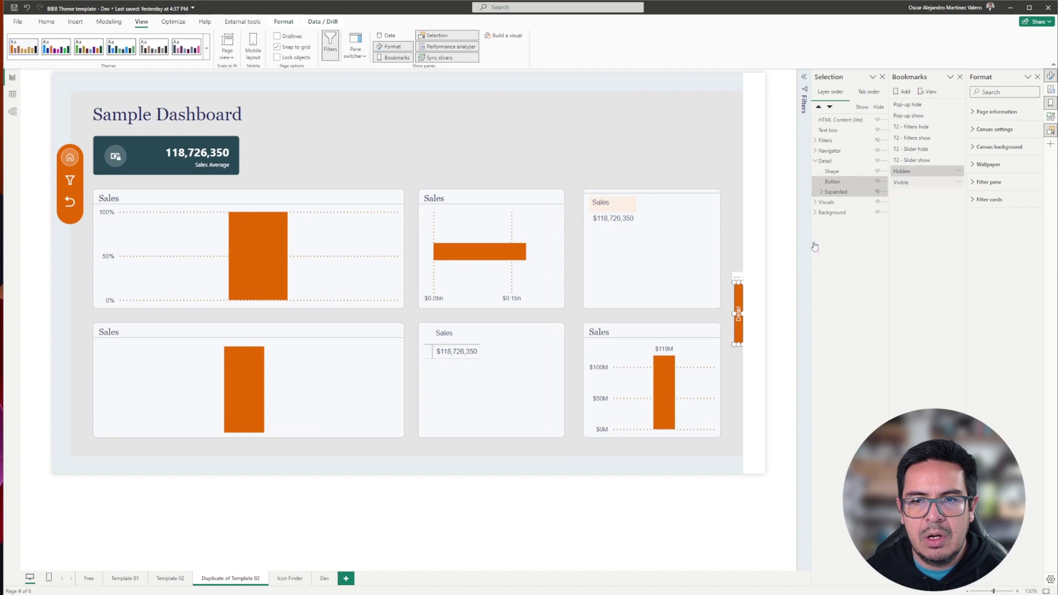
{"action": "left_click", "coordinate": [926, 183]}
{"action": "left_click", "coordinate": [930, 172]}
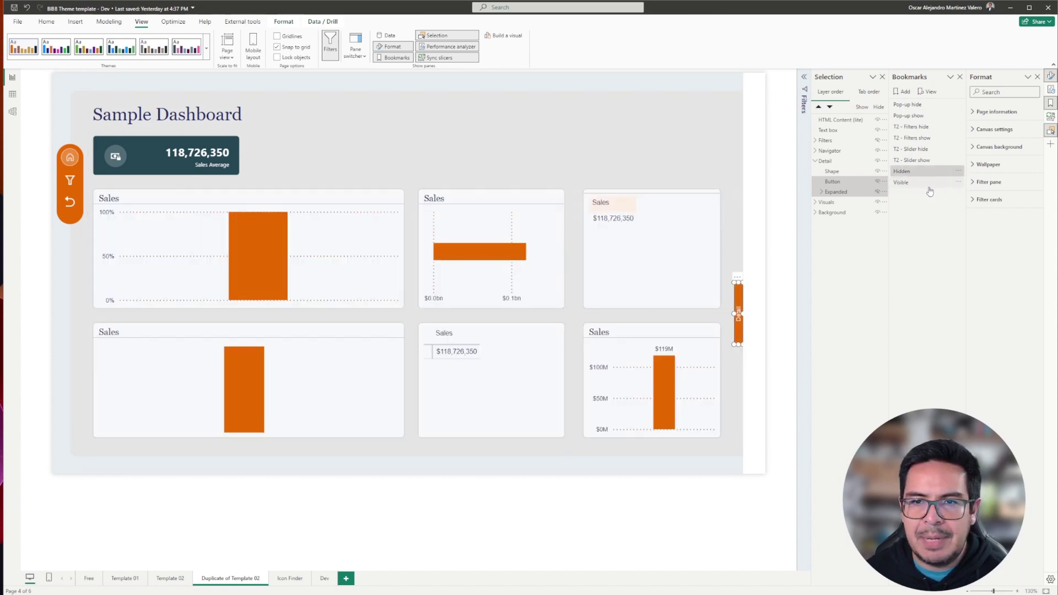
{"action": "left_click", "coordinate": [931, 181]}
{"action": "left_click", "coordinate": [932, 172]}
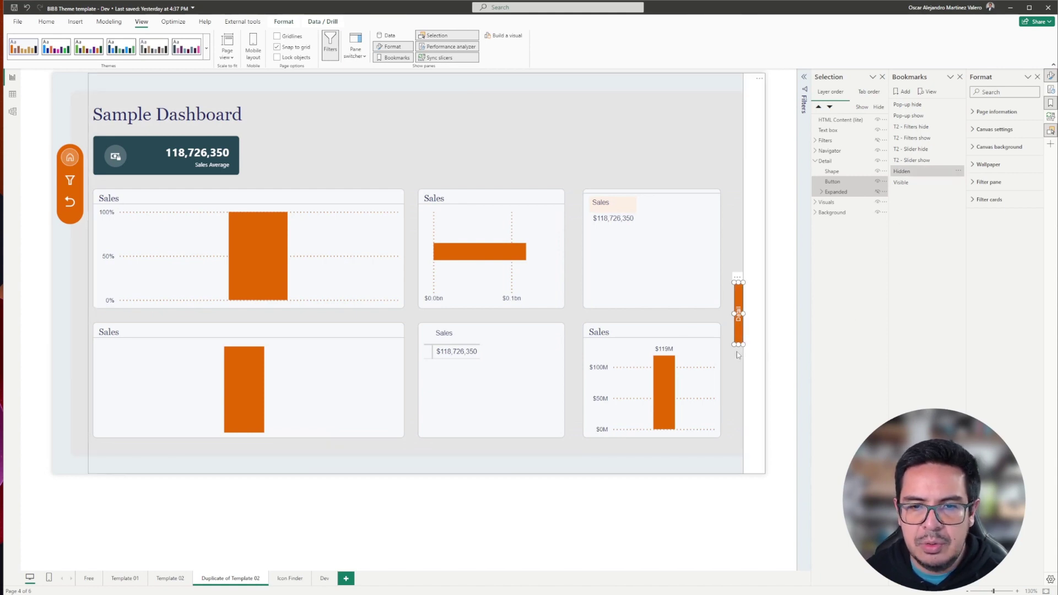
Step: Give the Detail button a Bookmark action targeting 'Visible', then test it to open the tables pane
{"action": "left_click", "coordinate": [742, 334]}
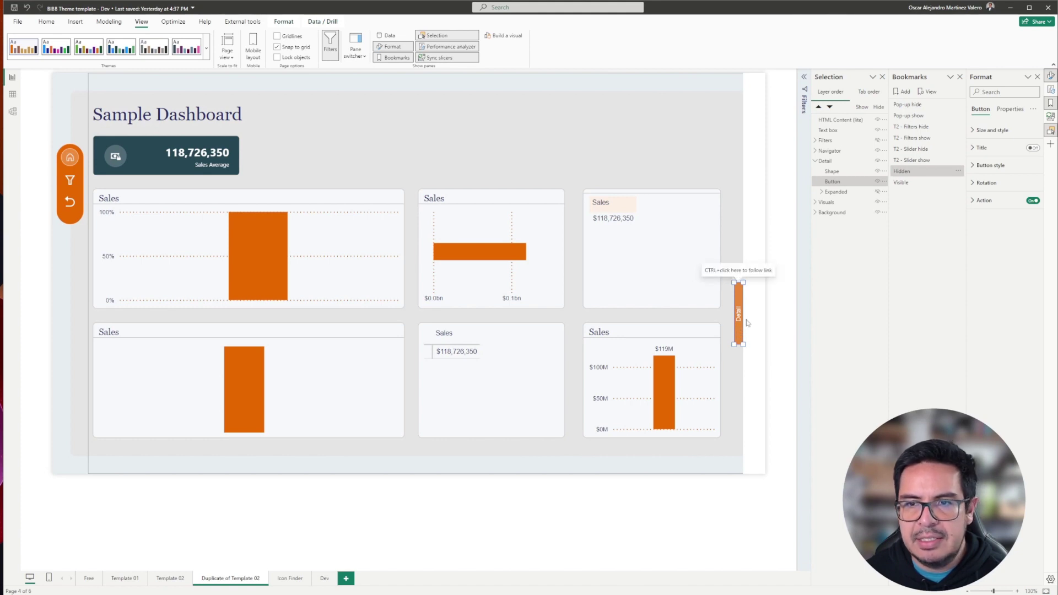
{"action": "left_click", "coordinate": [985, 201]}
{"action": "left_click", "coordinate": [993, 243]}
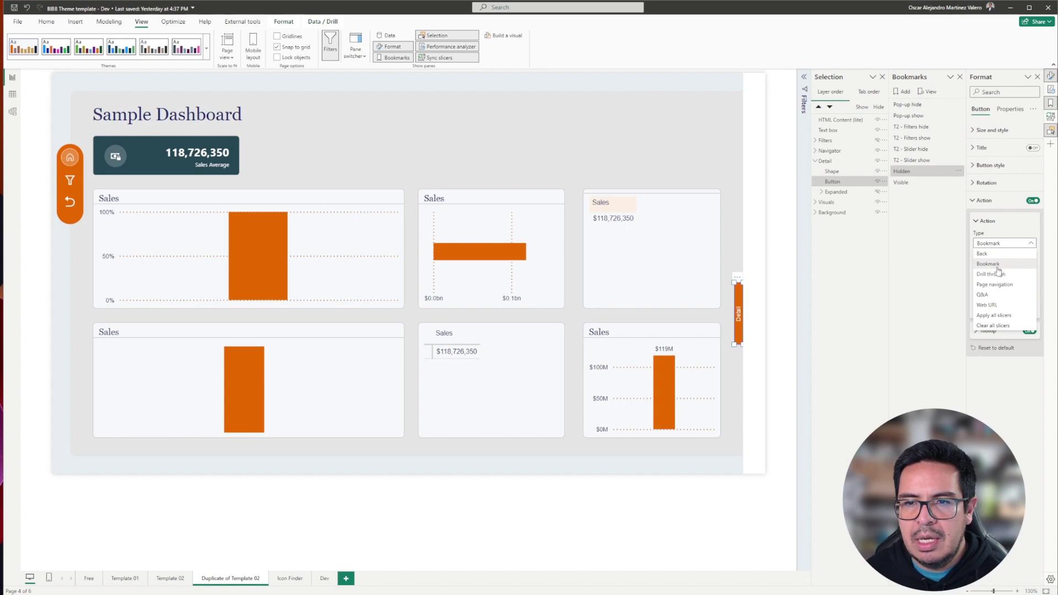
{"action": "left_click", "coordinate": [998, 268]}
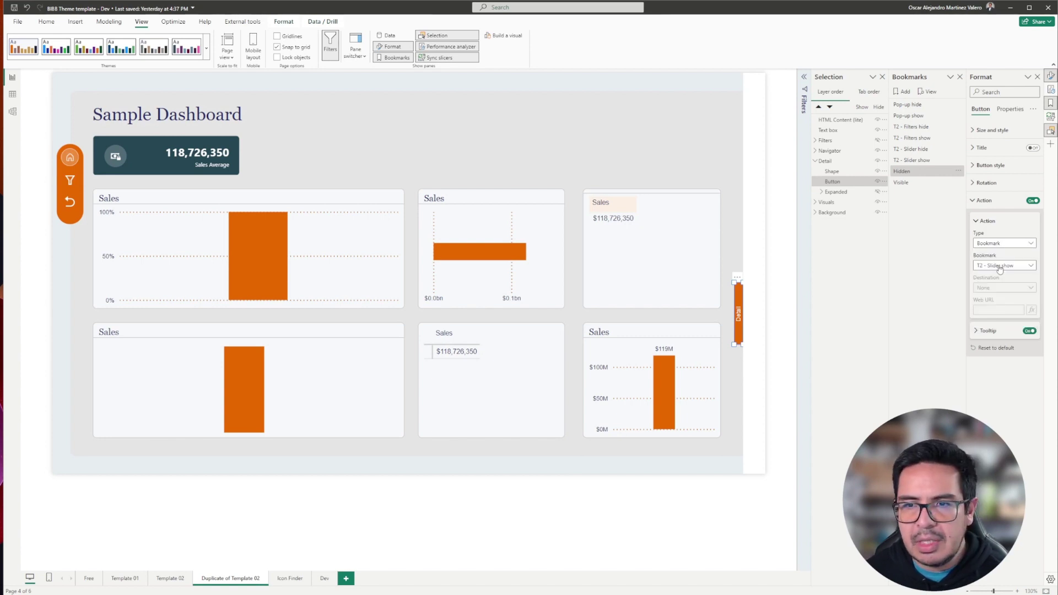
{"action": "left_click", "coordinate": [1000, 266]}
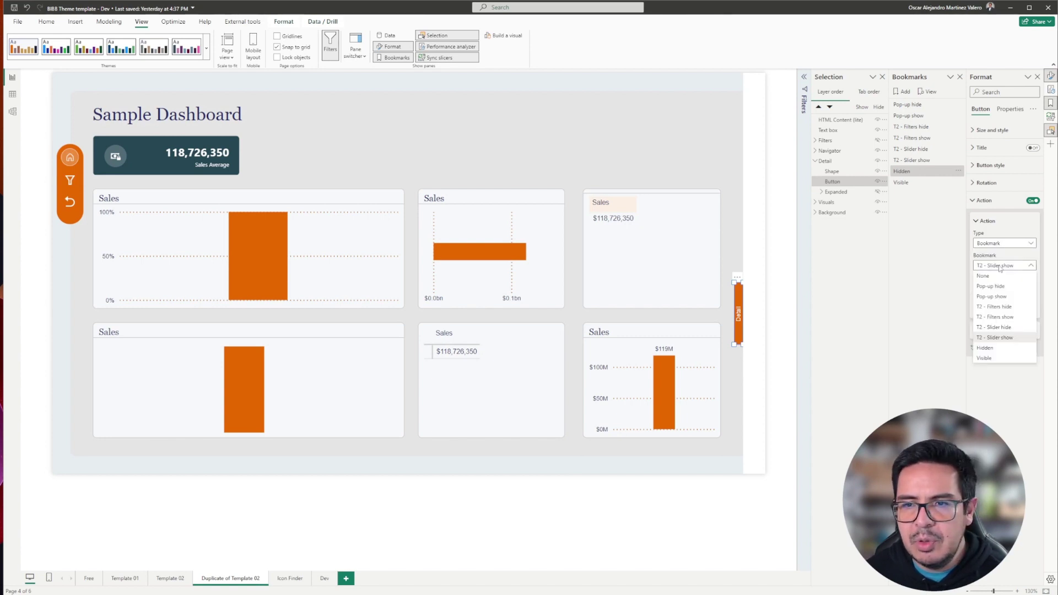
{"action": "left_click", "coordinate": [998, 359]}
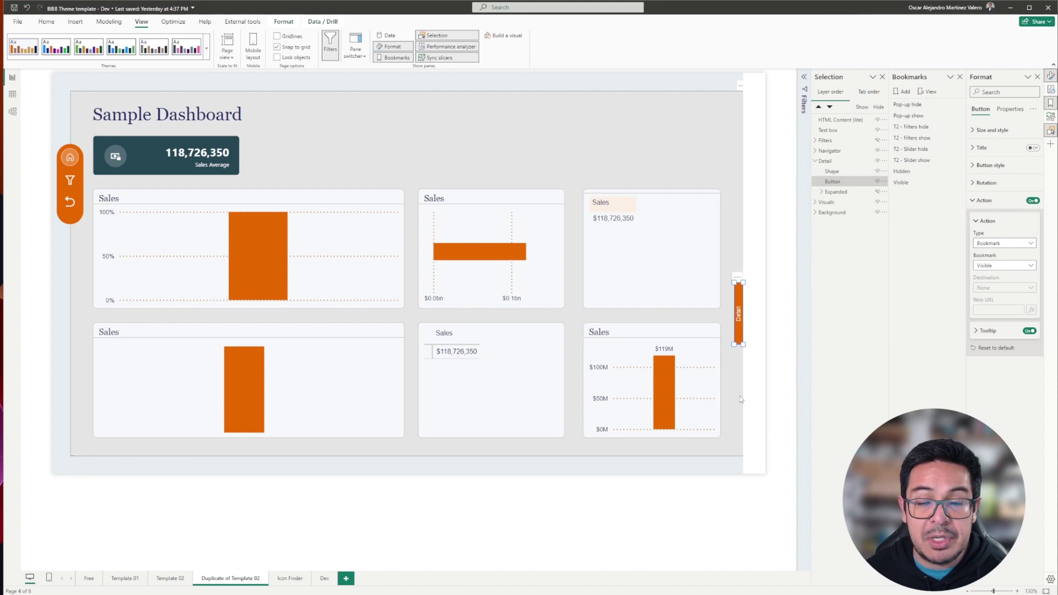
{"action": "left_click", "coordinate": [740, 319], "text": "ctrl"}
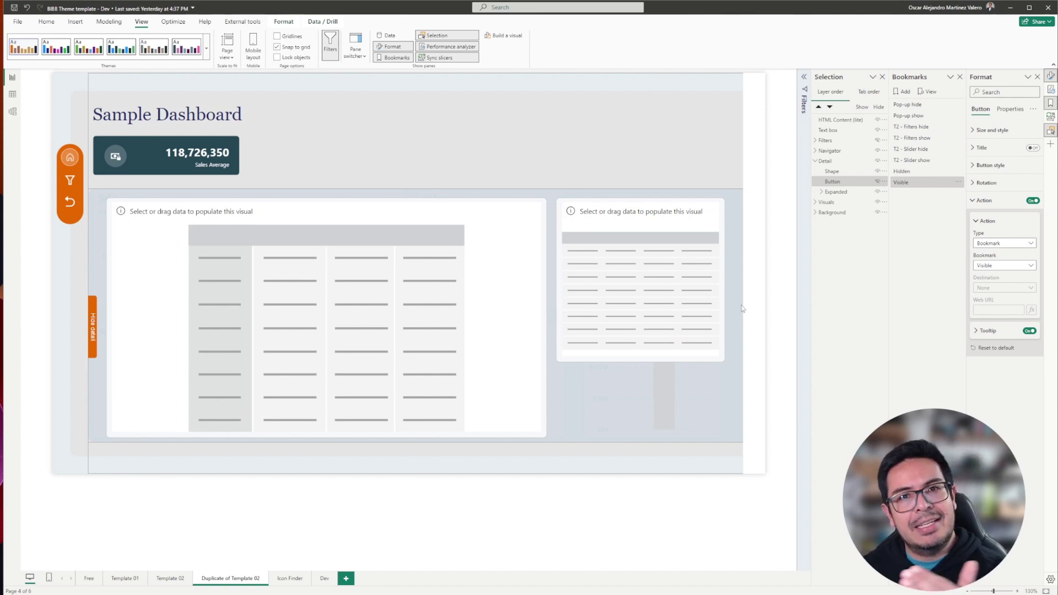
Step: Give the Hide detail button a Bookmark action targeting 'Hidden'
{"action": "left_click", "coordinate": [93, 354]}
{"action": "left_click", "coordinate": [93, 354]}
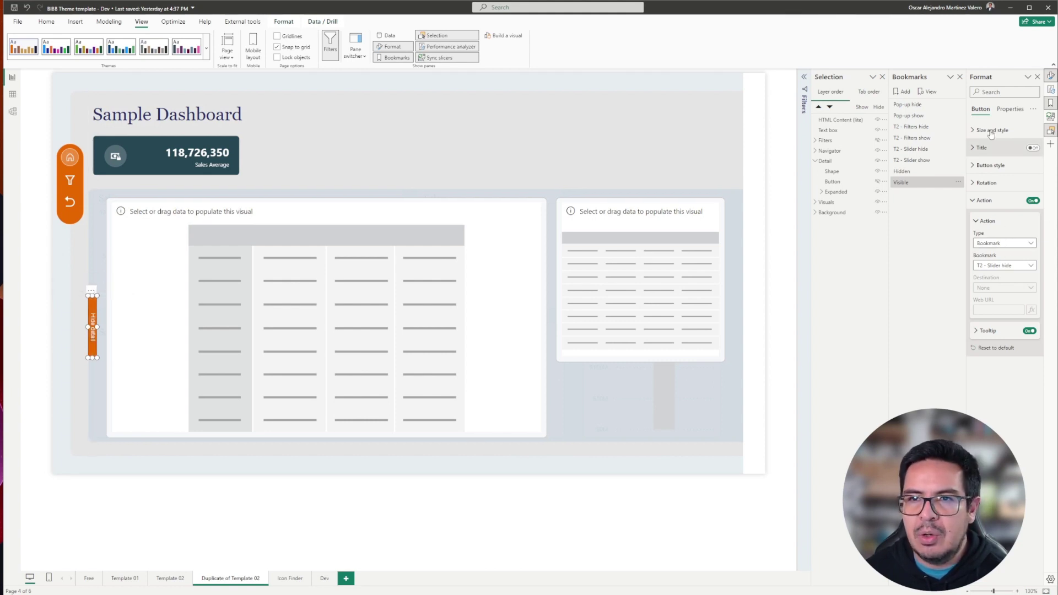
{"action": "left_click", "coordinate": [1007, 266]}
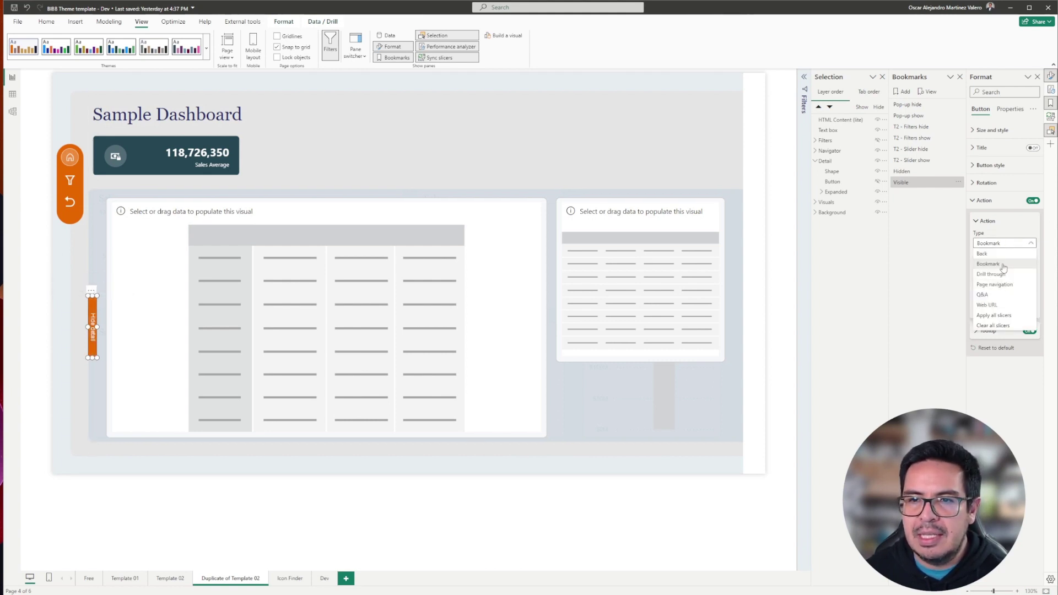
{"action": "left_click", "coordinate": [1004, 267]}
{"action": "left_click", "coordinate": [1004, 267]}
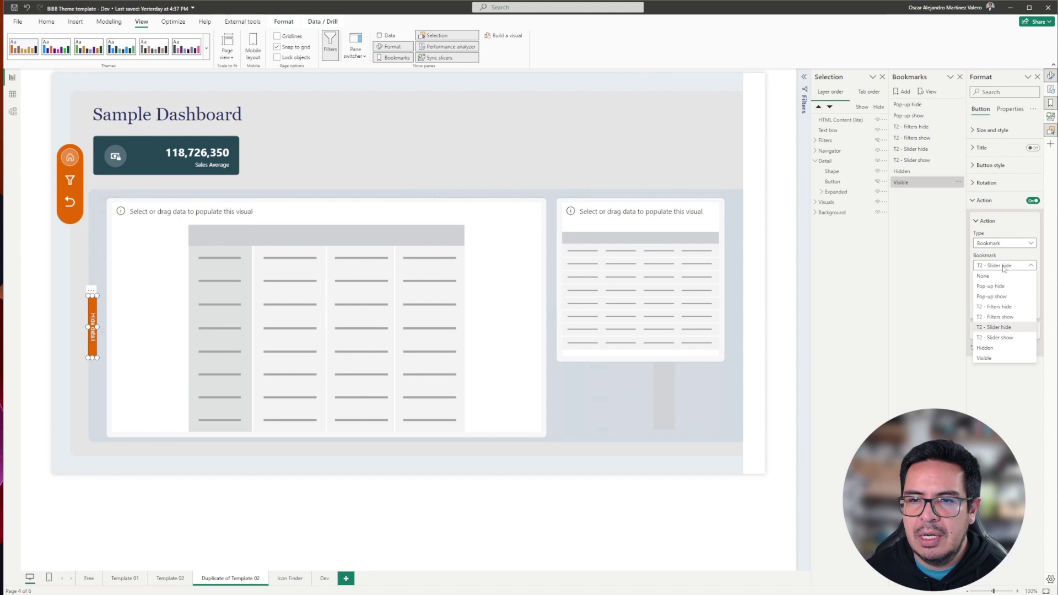
{"action": "left_click", "coordinate": [1004, 349]}
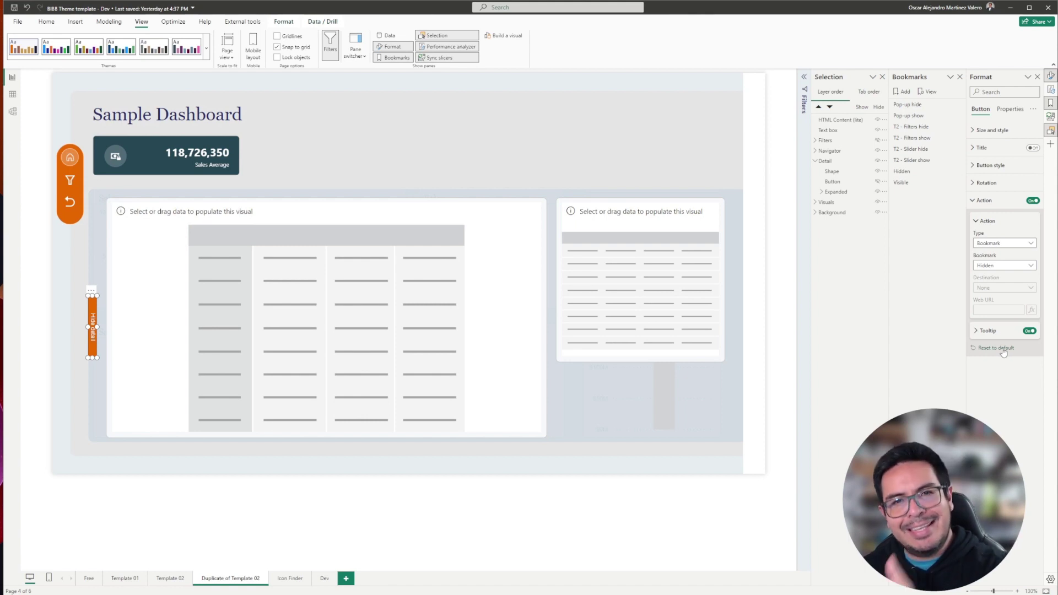
Step: Test Hide detail and Detail twice to confirm the pane toggles closed and open
{"action": "left_click", "coordinate": [92, 319], "text": "ctrl"}
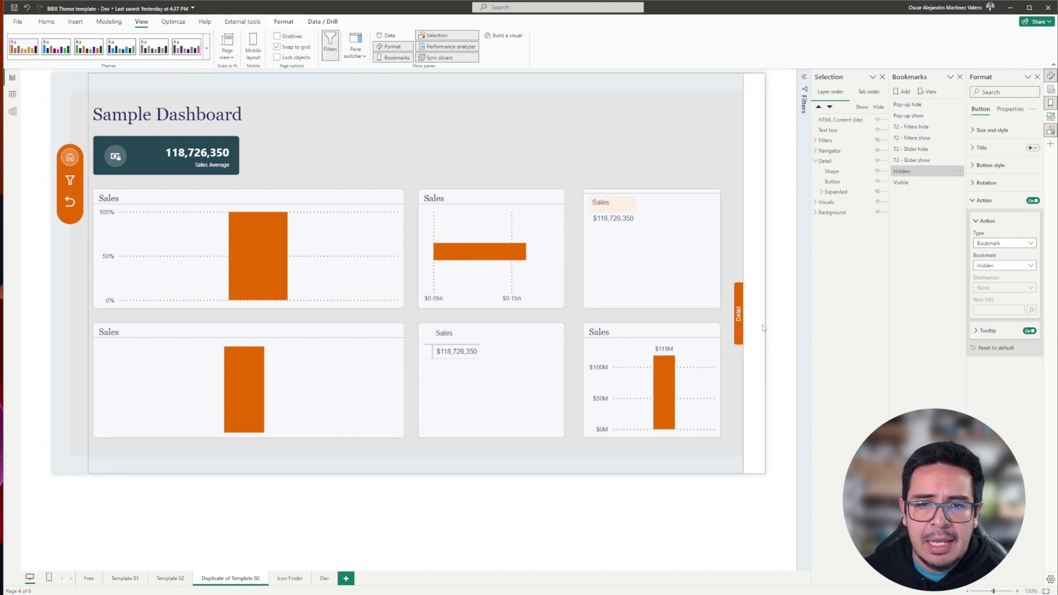
{"action": "left_click", "coordinate": [741, 311], "text": "ctrl"}
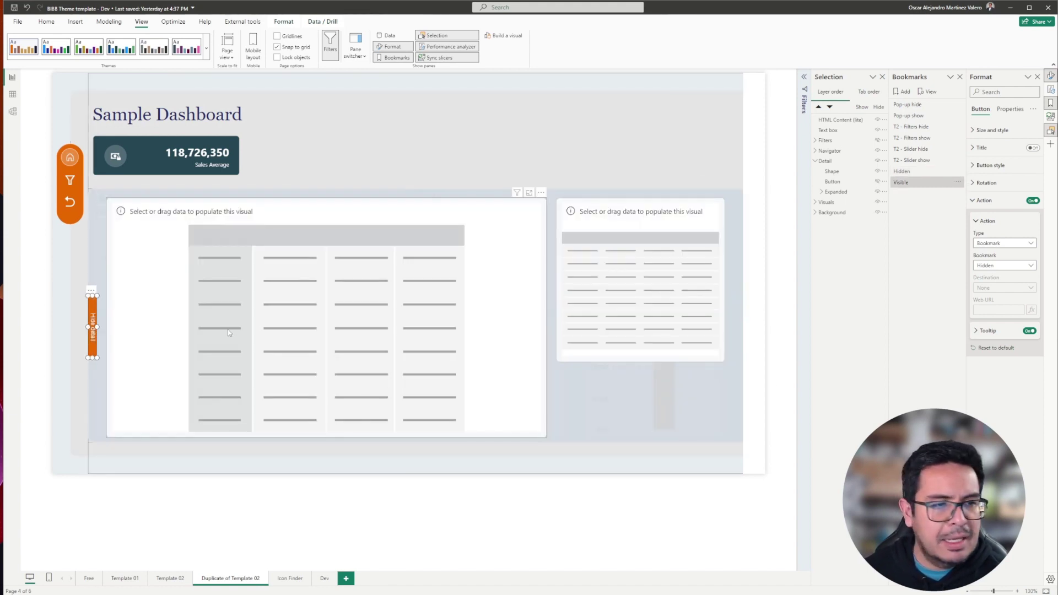
{"action": "left_click", "coordinate": [94, 319], "text": "ctrl"}
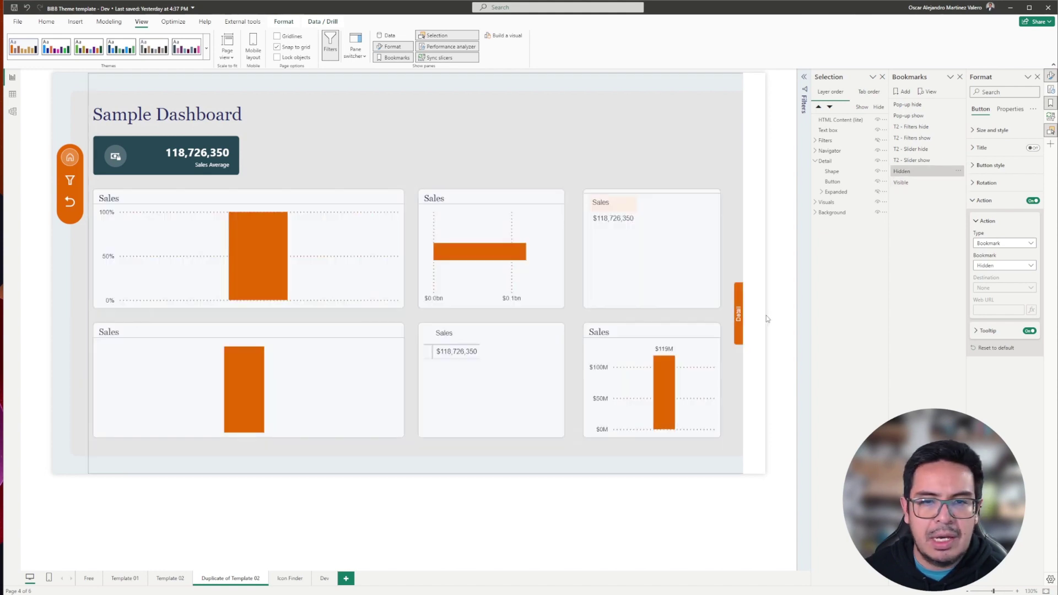
{"action": "left_click", "coordinate": [740, 312], "text": "ctrl"}
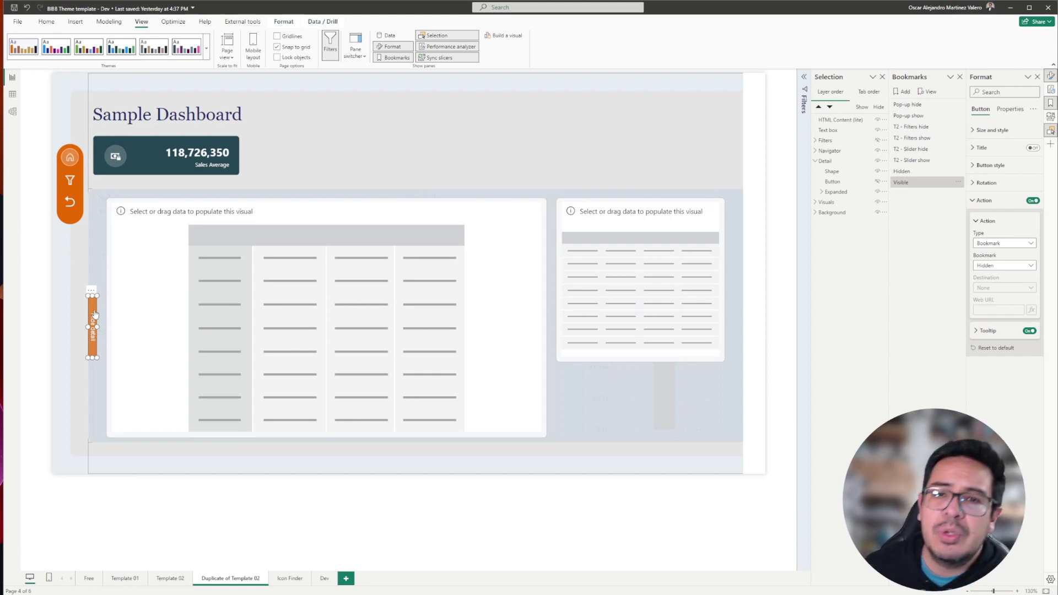
Step: Narrow the matrix to a third of the pane and place a matching-height table beside it
{"action": "left_click", "coordinate": [822, 191]}
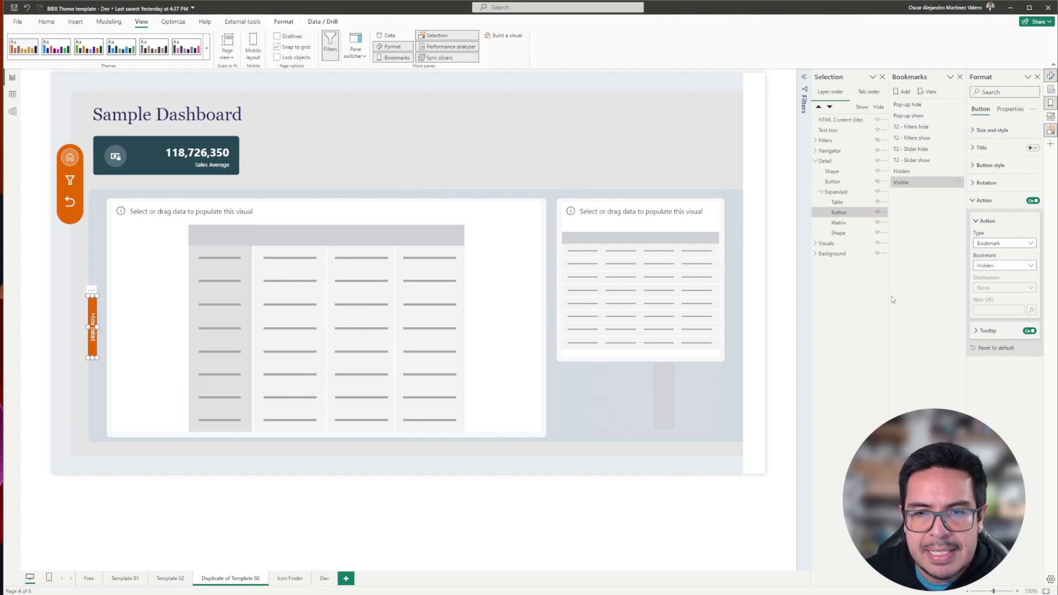
{"action": "left_click", "coordinate": [503, 413]}
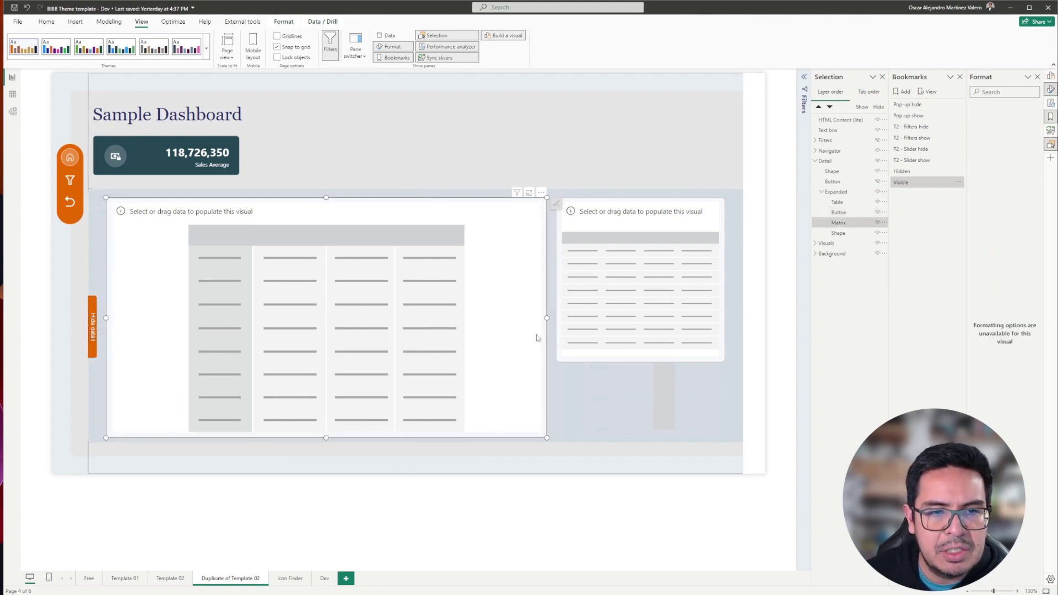
{"action": "left_click_drag", "start_coordinate": [478, 324], "coordinate": [318, 324]}
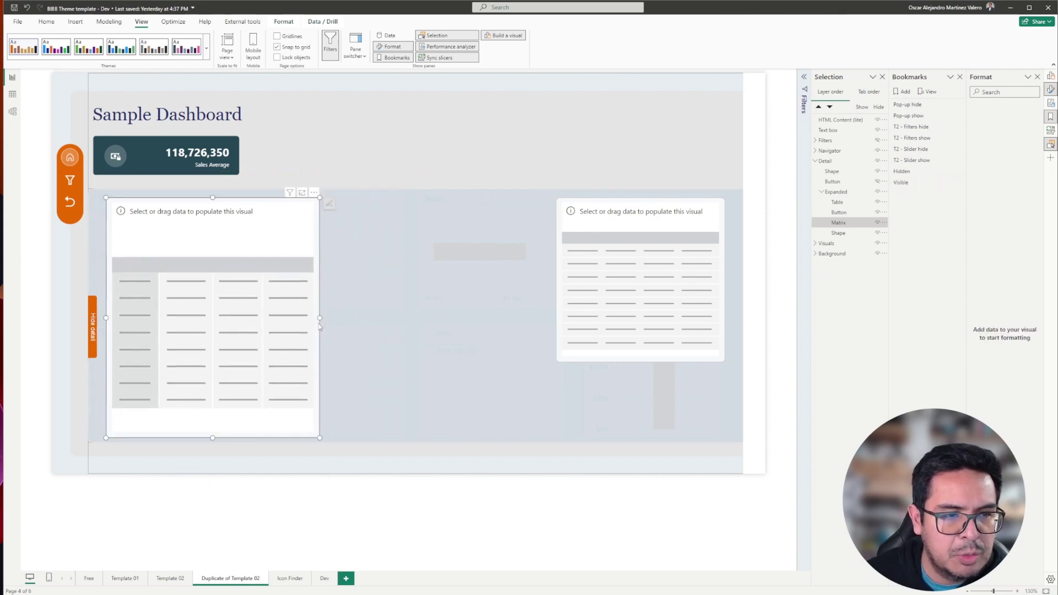
{"action": "left_click", "coordinate": [584, 361]}
{"action": "left_click_drag", "start_coordinate": [591, 359], "coordinate": [364, 359]}
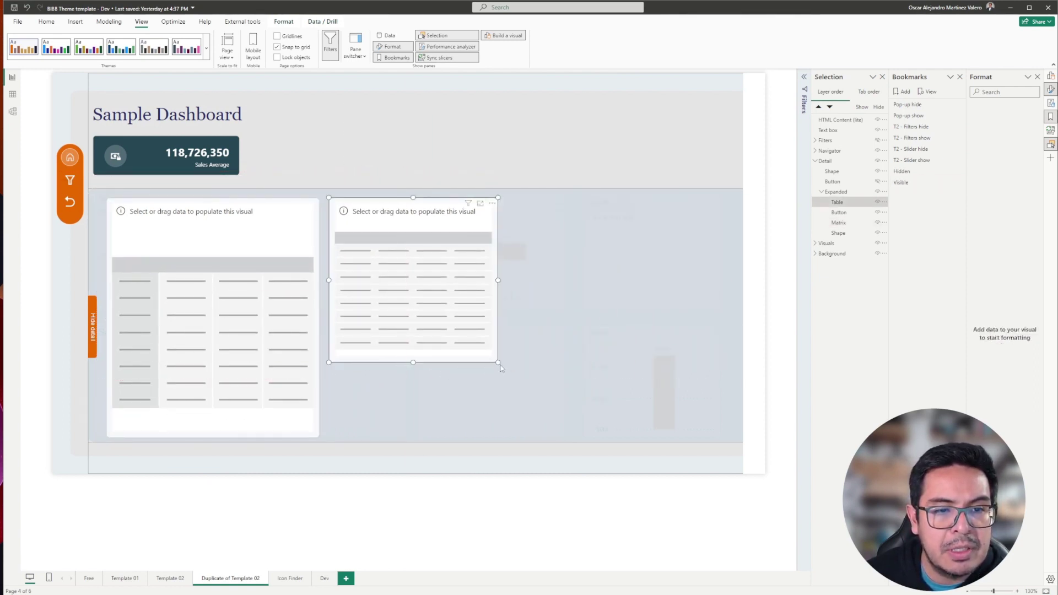
{"action": "left_click_drag", "start_coordinate": [498, 363], "coordinate": [504, 436]}
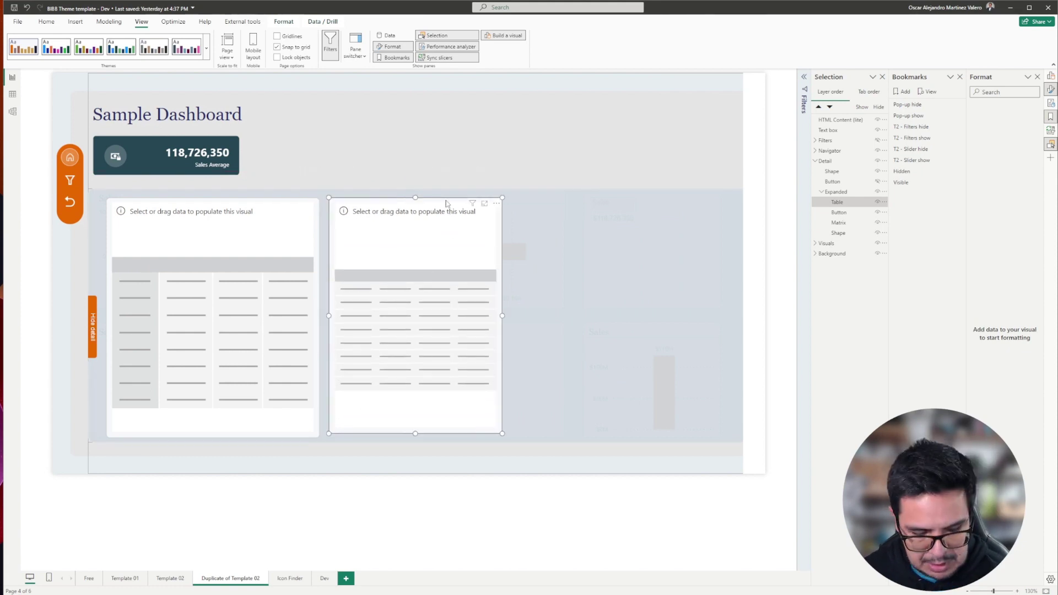
Step: Paste a copy of the table into the right slot and move it into the Expanded group
{"action": "key", "text": "ctrl+v"}
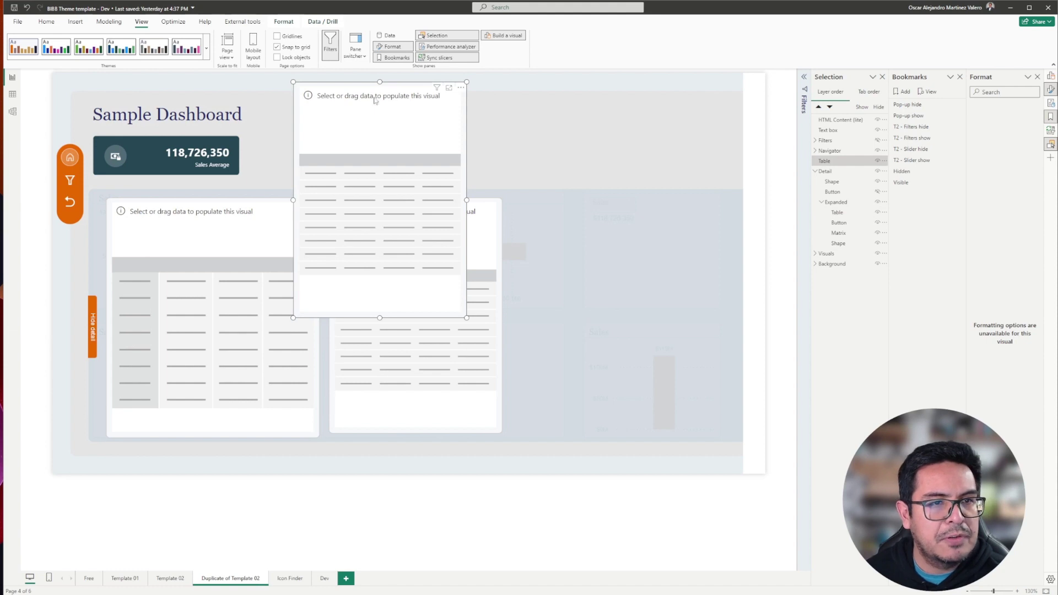
{"action": "left_click_drag", "start_coordinate": [357, 83], "coordinate": [587, 200]}
{"action": "left_click_drag", "start_coordinate": [823, 160], "coordinate": [856, 208]}
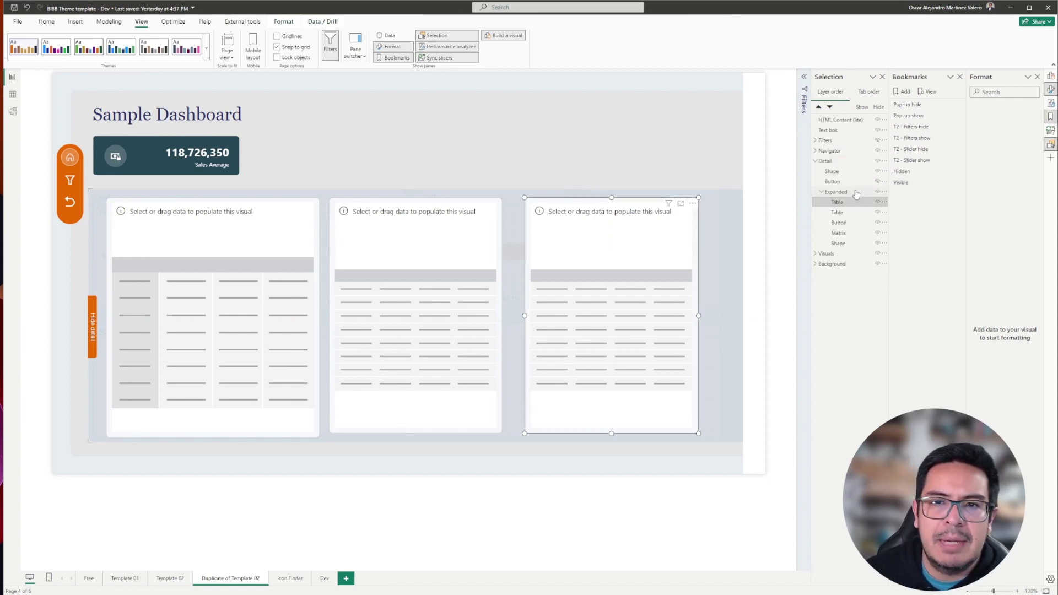
{"action": "left_click", "coordinate": [856, 192]}
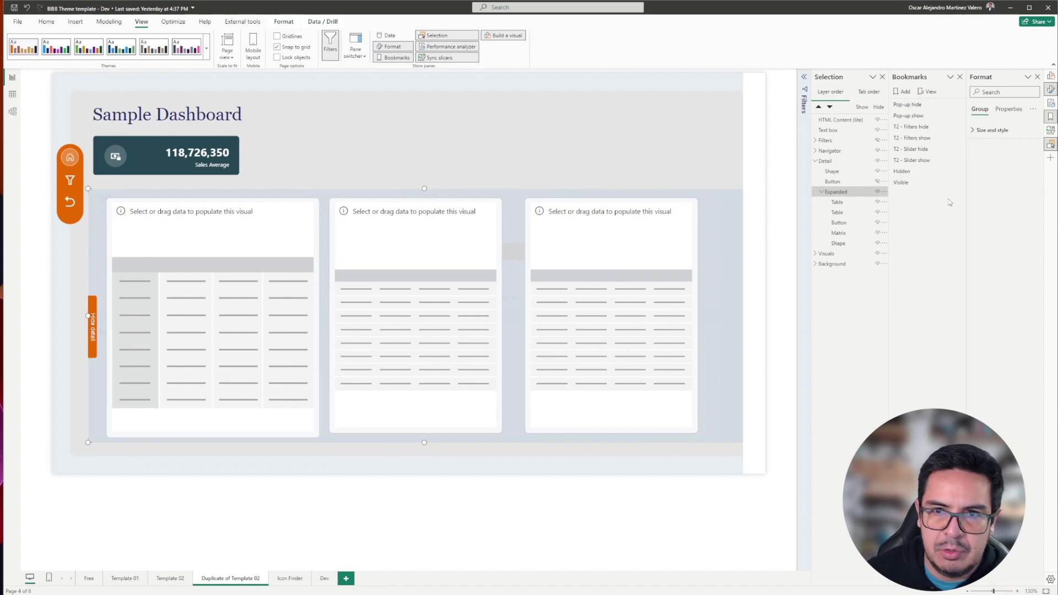
{"action": "left_click", "coordinate": [836, 203]}
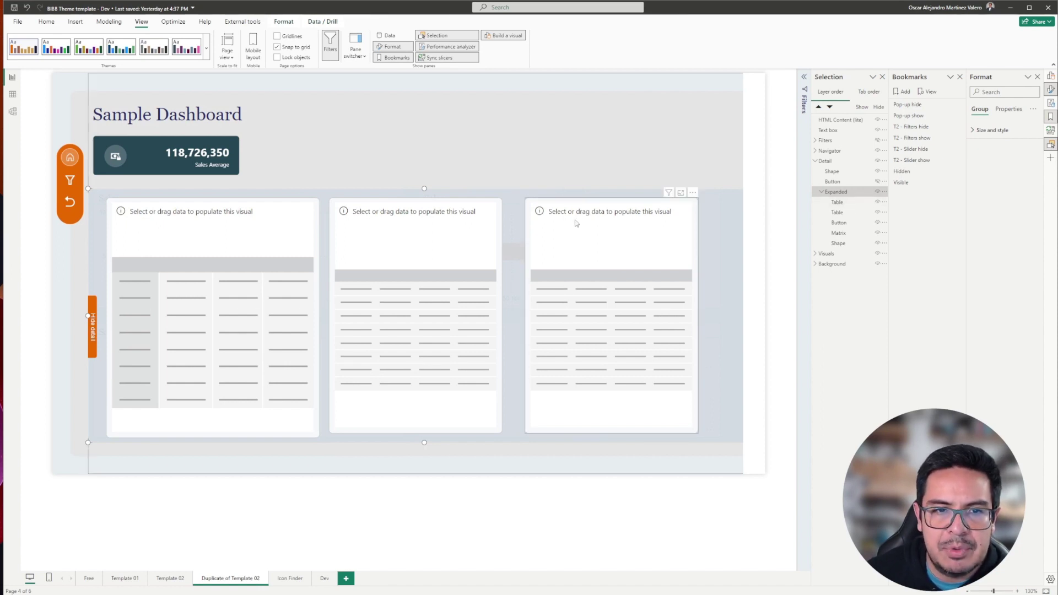
{"action": "left_click", "coordinate": [925, 173]}
{"action": "left_click", "coordinate": [927, 181]}
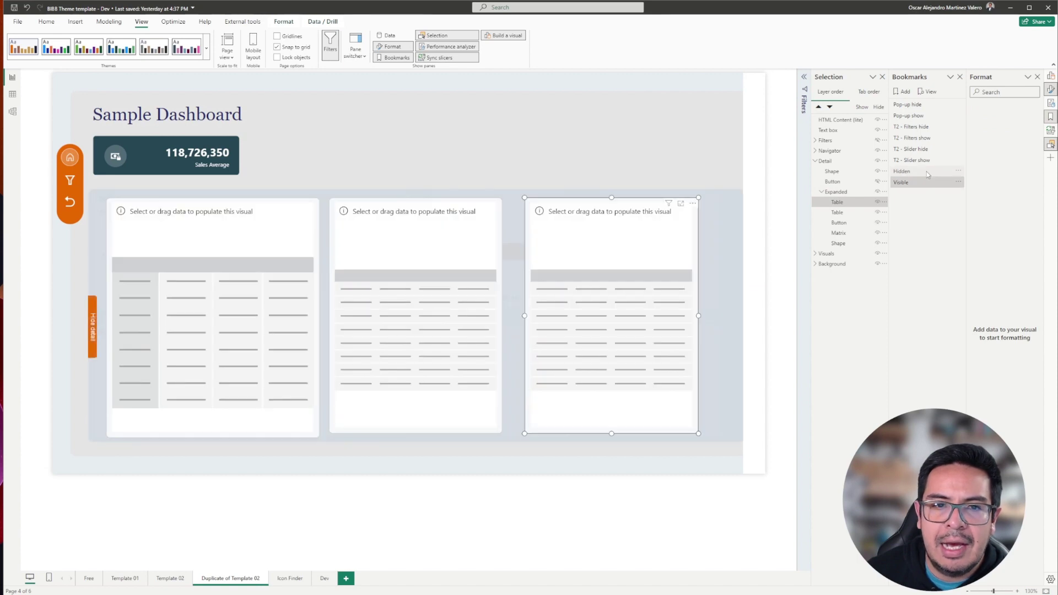
{"action": "left_click", "coordinate": [927, 171]}
{"action": "left_click", "coordinate": [931, 181]}
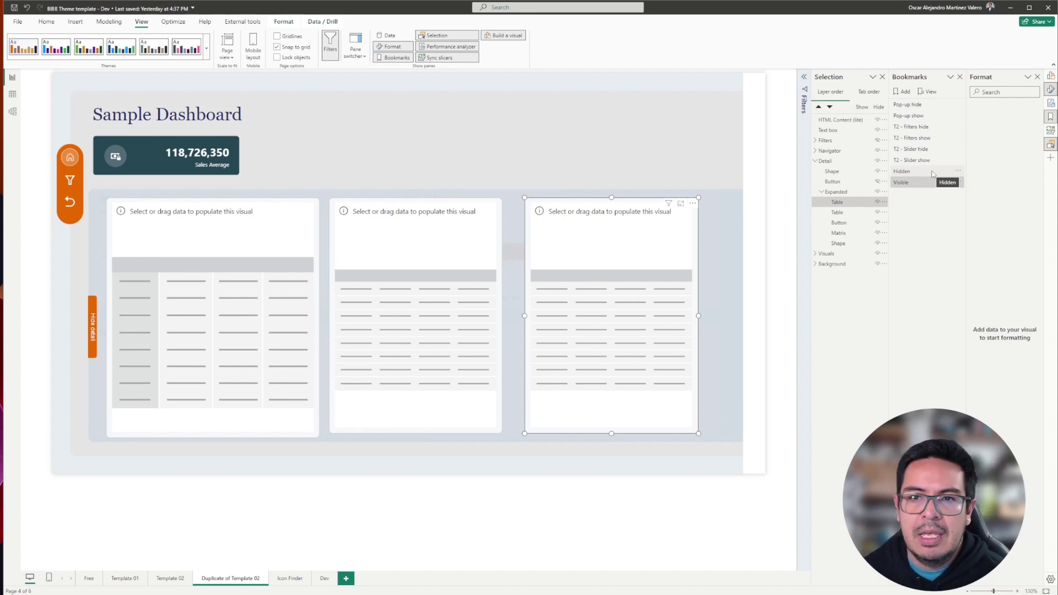
{"action": "left_click", "coordinate": [92, 331], "text": "ctrl"}
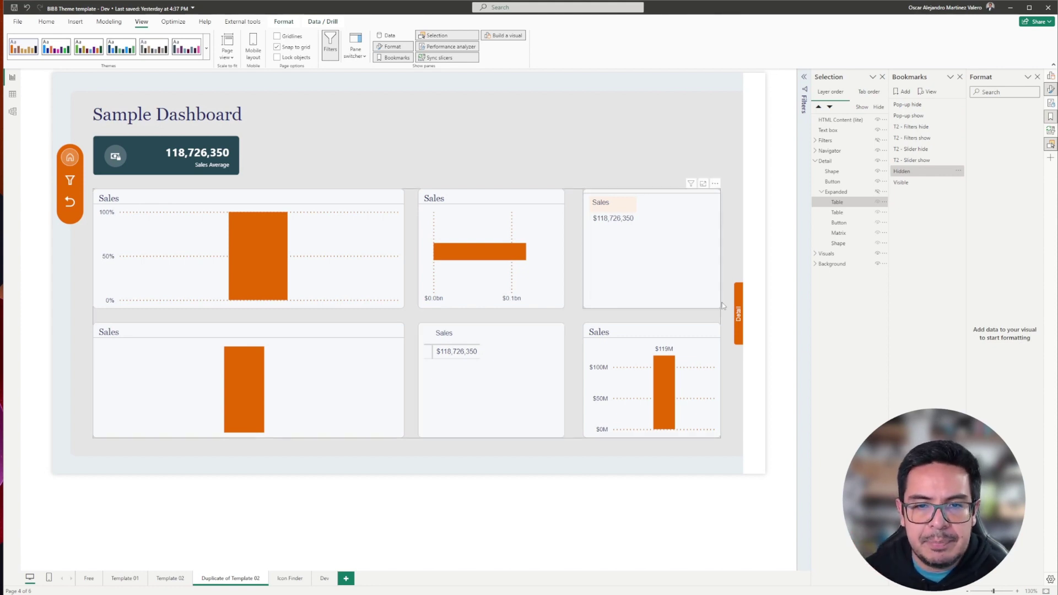
{"action": "left_click", "coordinate": [739, 317], "text": "ctrl"}
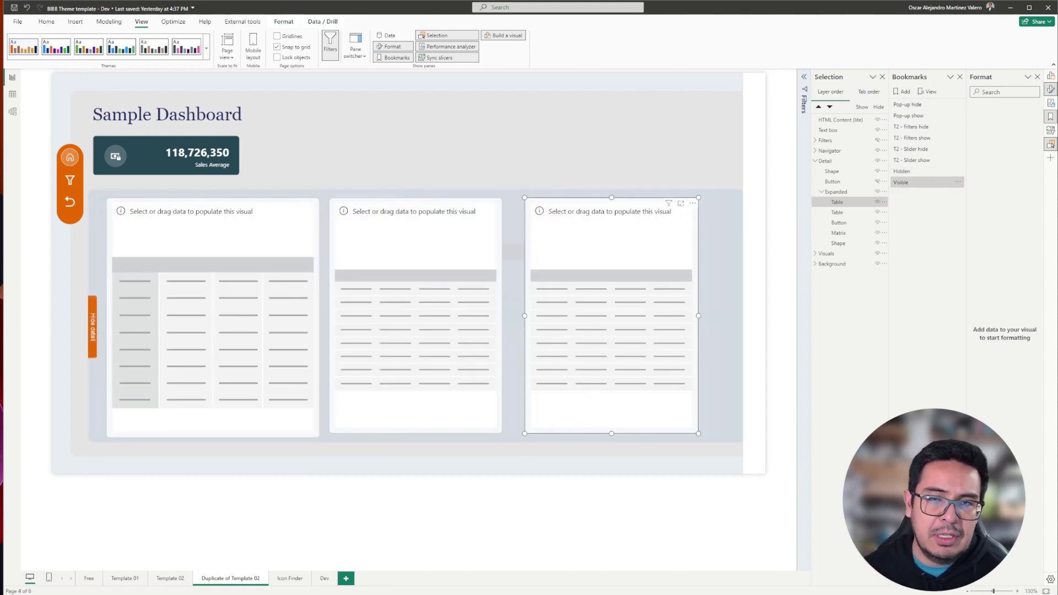